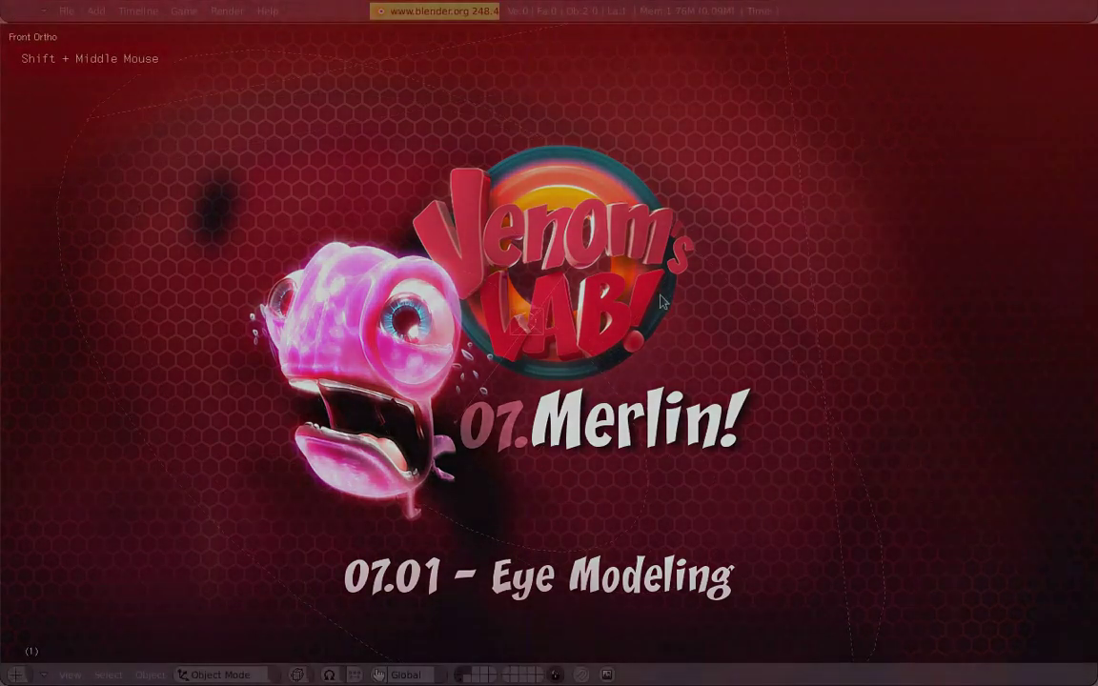
Add a UV sphere with 32 segments, 32 rings and radius 1.00 in top view.
key(KP_7)
key(space)
mouse_move(746, 289)
click(896, 351)
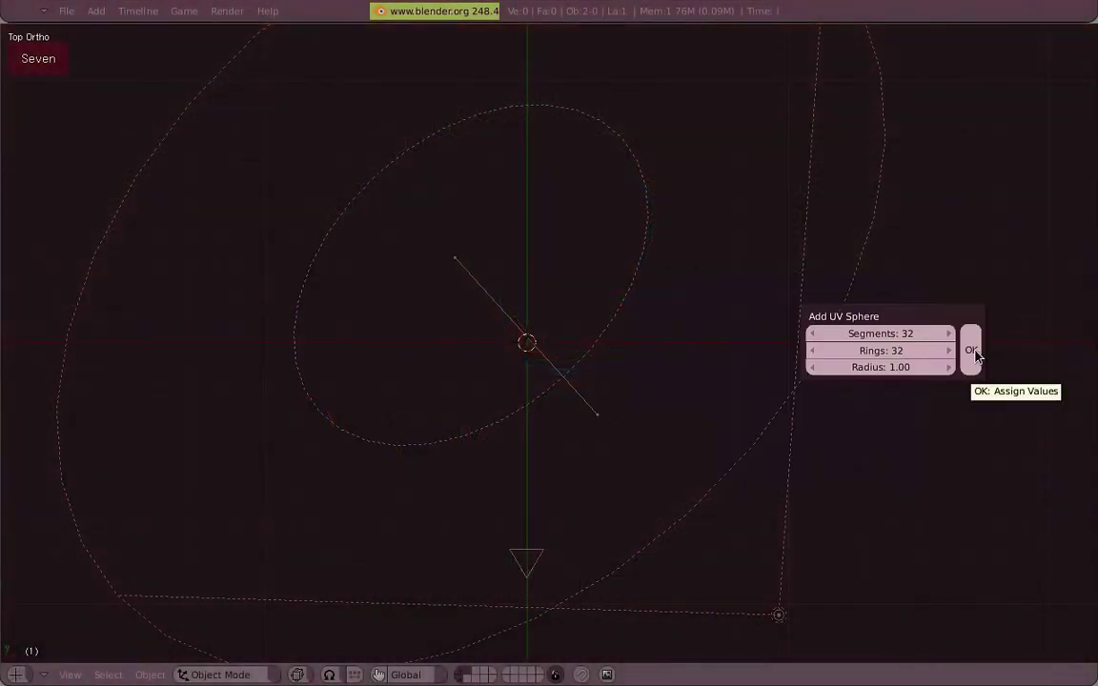
click(970, 348)
Rotate the sphere in side view until one of its poles faces the front.
key(KP_3)
key(r)
click(680, 209)
key(Tab)
scroll(617, 329, up, 2)
middle_drag(617, 328, 557, 417)
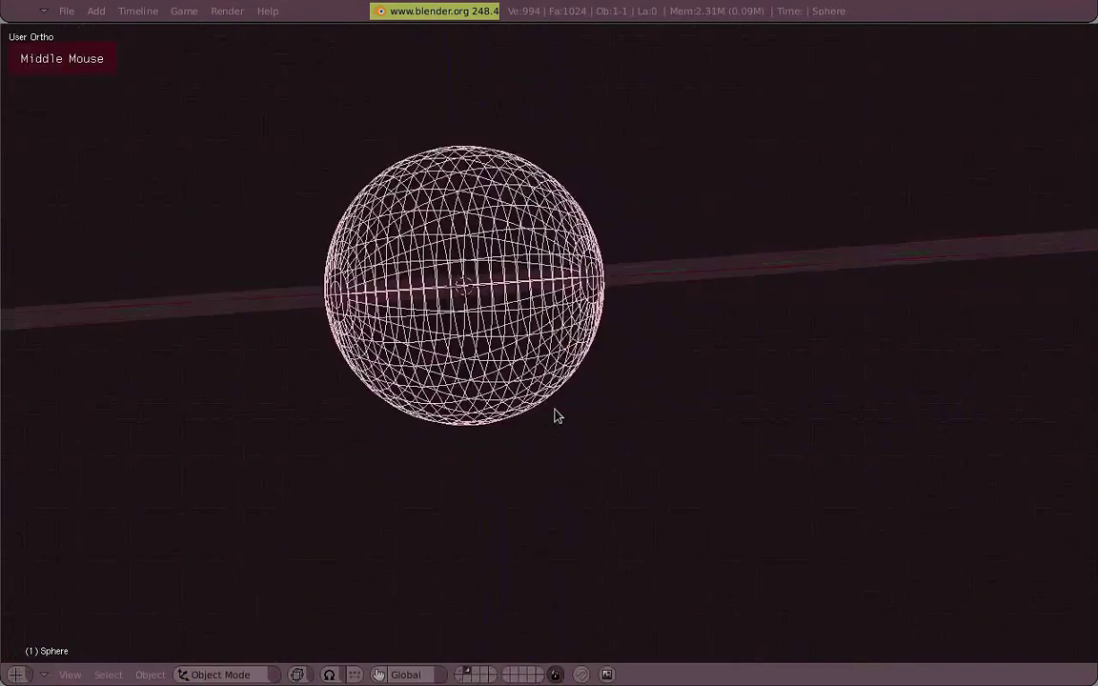
Enter Edit Mode on the sphere and select the fifth edge loop from its front pole.
key(Tab)
key(z)
scroll(584, 265, up, 4)
middle_drag(838, 343, 936, 370)
scroll(583, 287, down, 1)
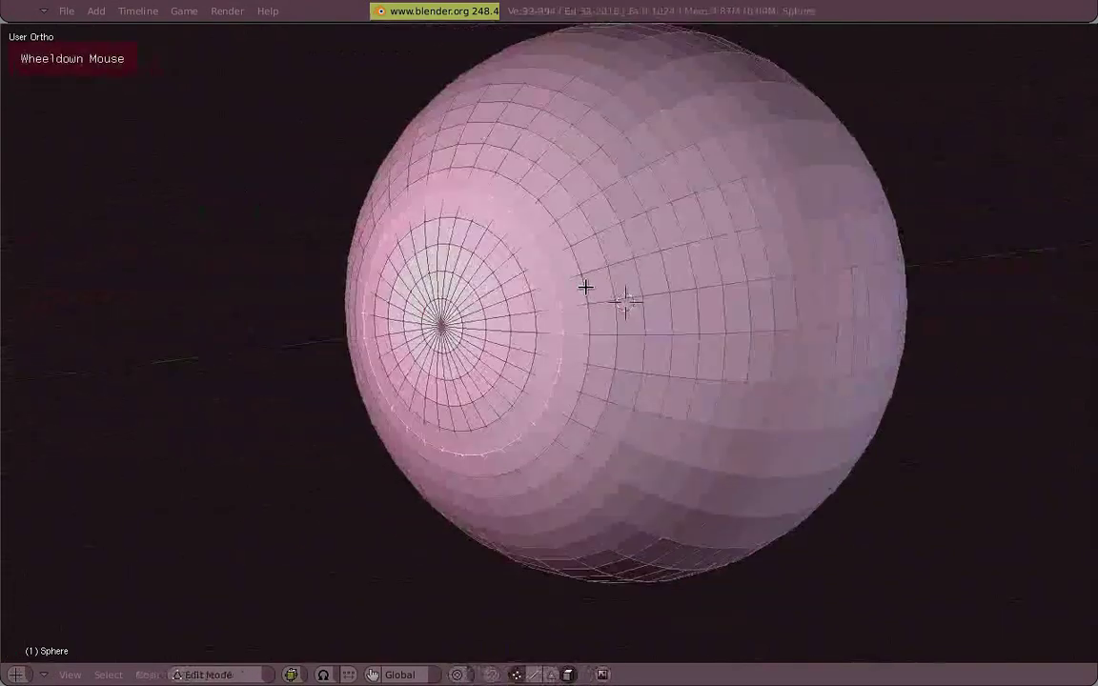
middle_drag(583, 287, 559, 295)
key(KP_3)
middle_drag(843, 456, 671, 374)
scroll(553, 253, up, 2)
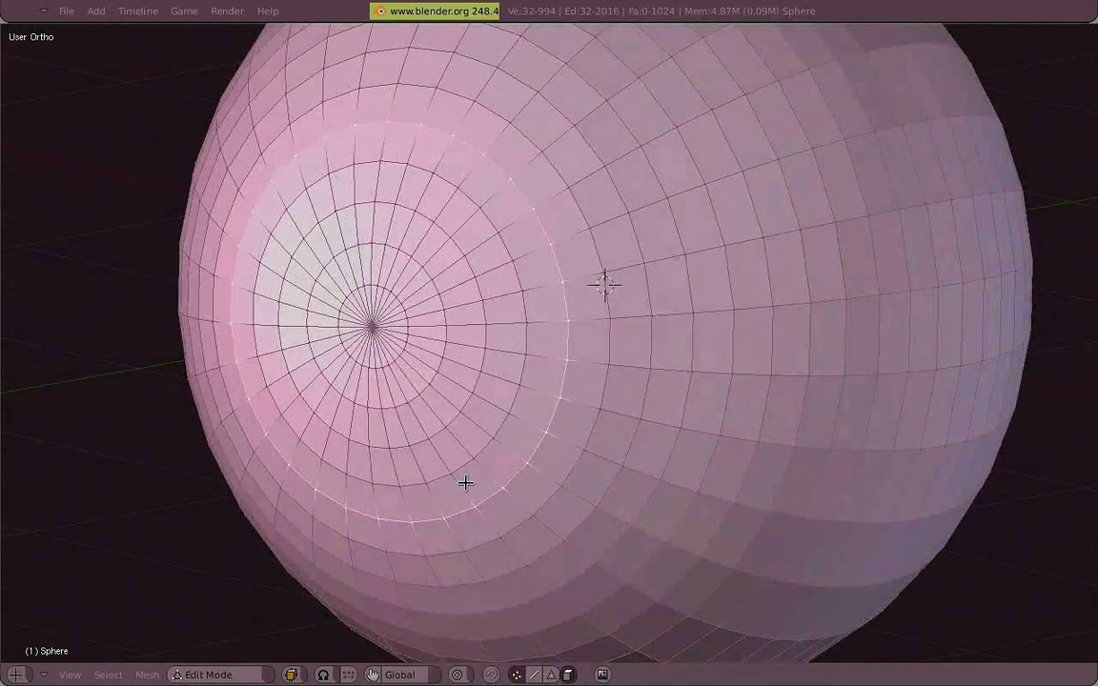
key(KP_3)
key(z)
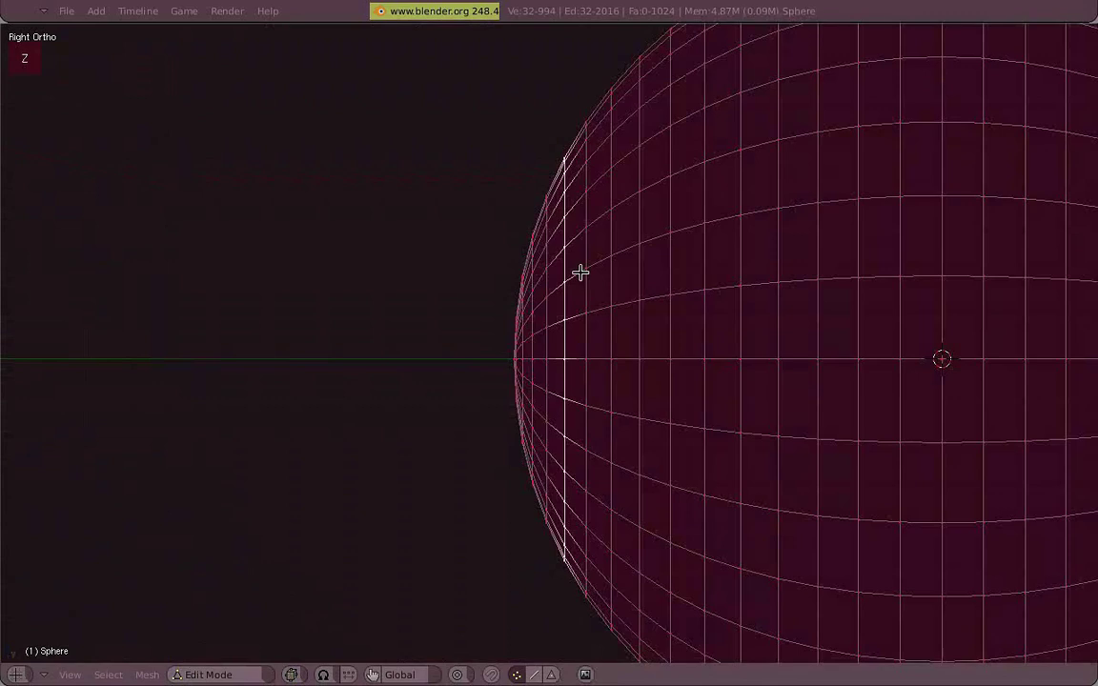
alt+shift+middle_drag(580, 273, 546, 223)
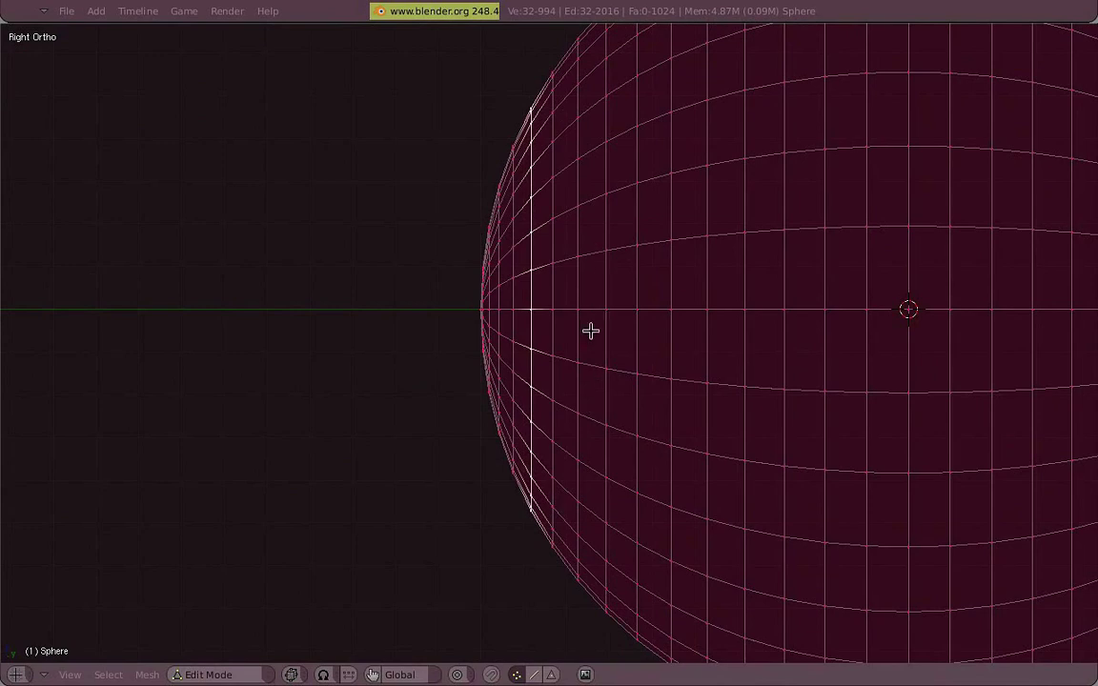
scroll(570, 313, down, 1)
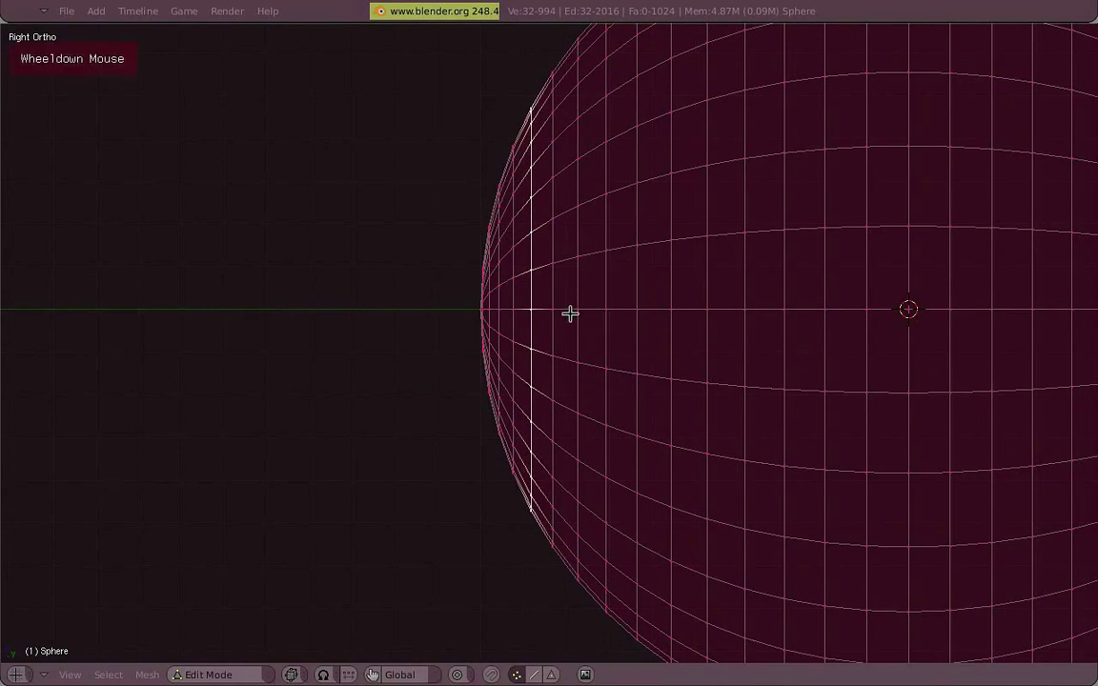
Change the selection to the sixth edge loop from the sphere's front pole.
key(z)
alt+right_click(595, 288)
alt+right_click(648, 285)
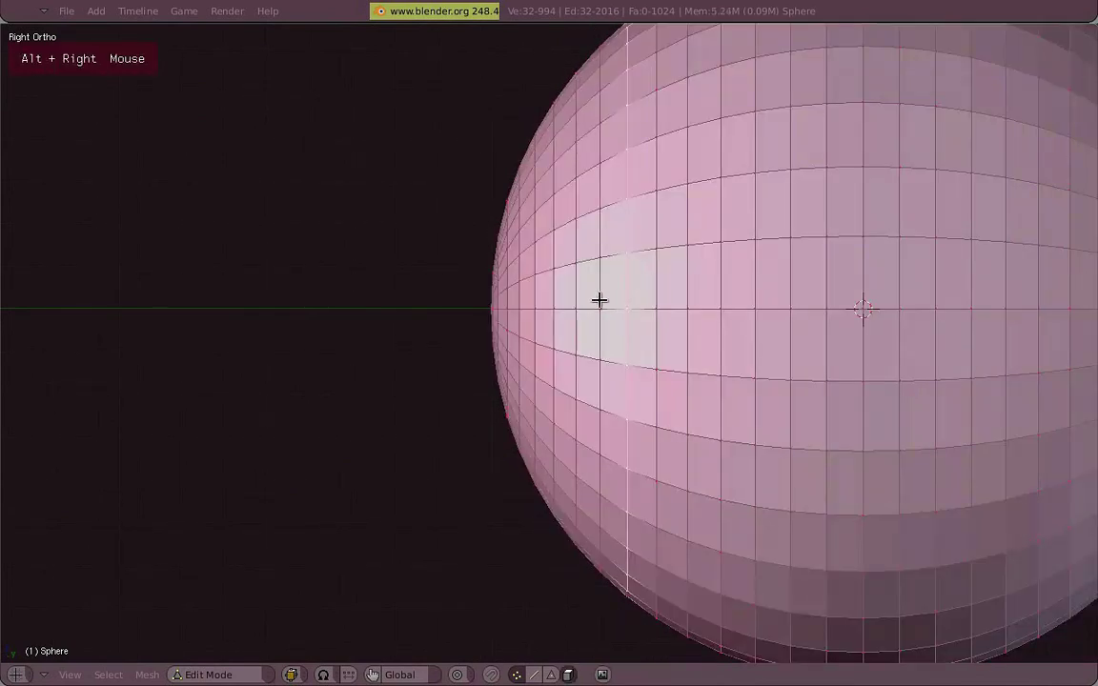
alt+right_click(563, 301)
alt+right_click(550, 303)
scroll(549, 302, down, 3)
middle_drag(548, 302, 698, 339)
key(3)
scroll(544, 304, up, 1)
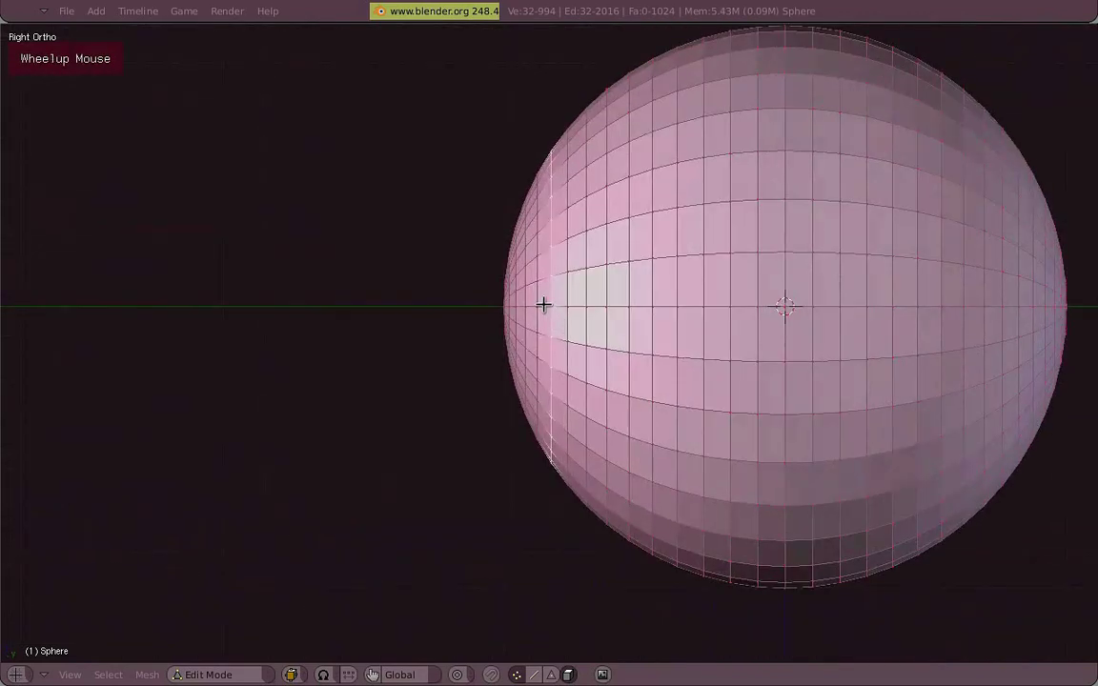
alt+right_click(543, 304)
scroll(553, 307, down, 2)
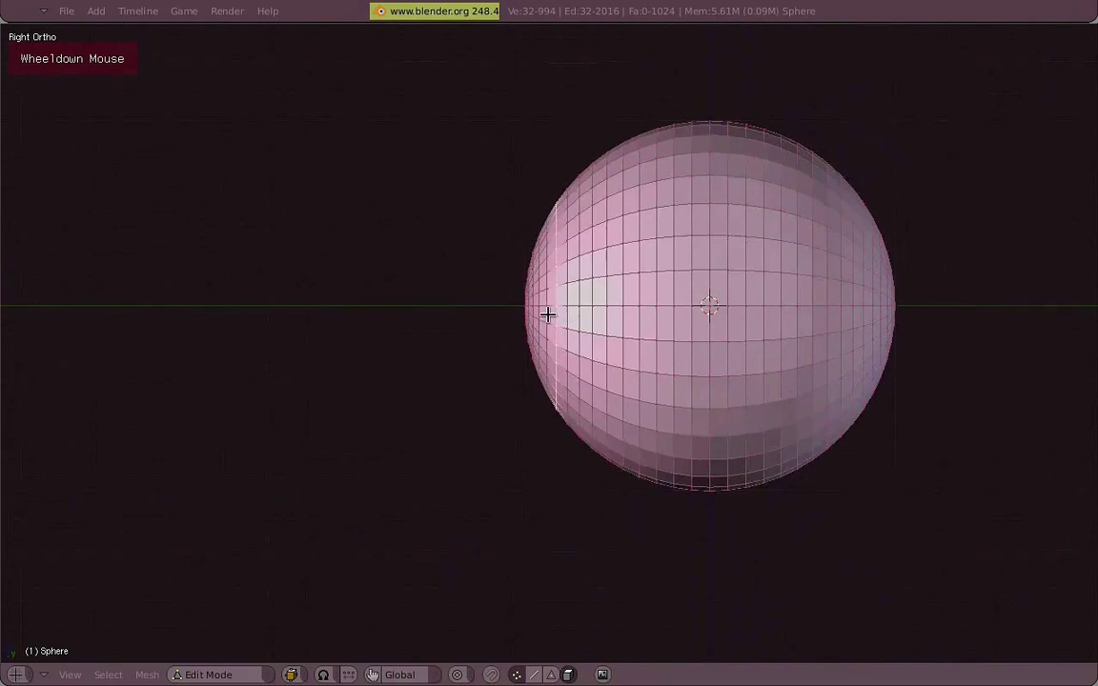
middle_drag(546, 314, 789, 363)
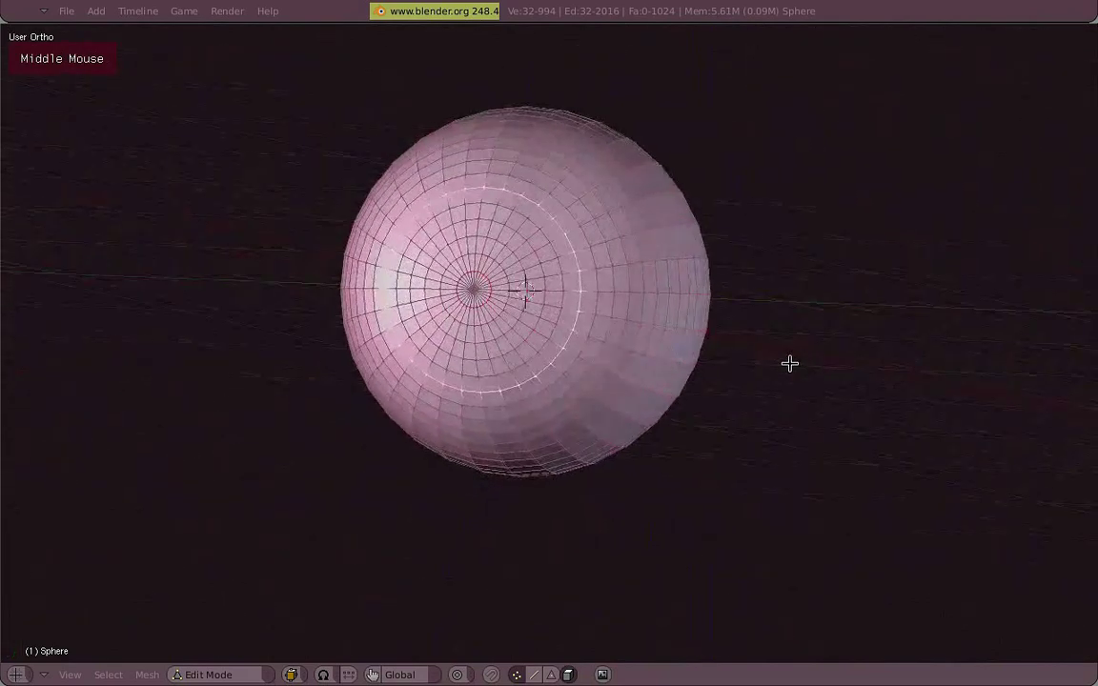
Rip the selected loop in side view, leaving the ripped vertices in place to detach the front cap.
key(3)
scroll(574, 314, up, 2)
scroll(560, 305, up, 1)
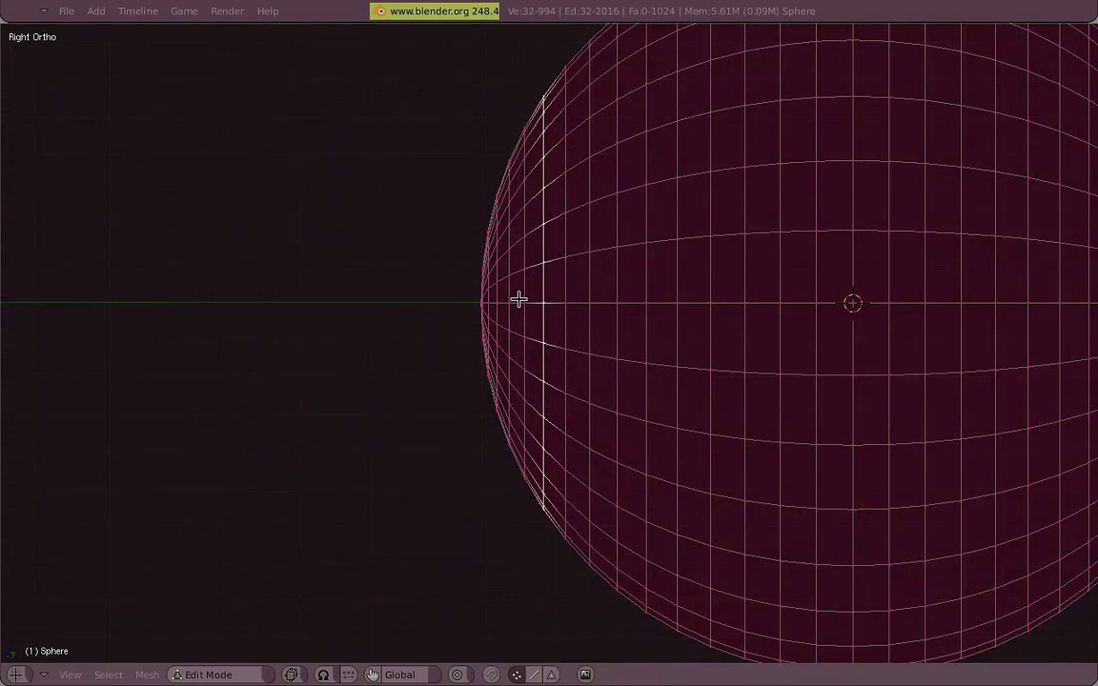
key(v)
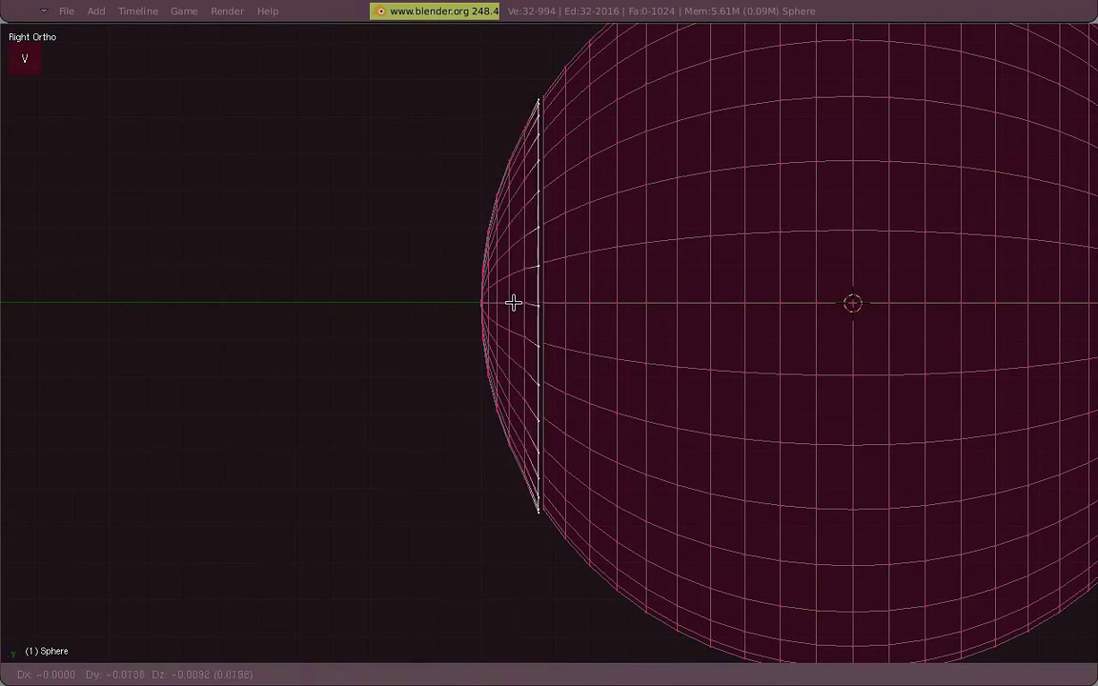
click(518, 304)
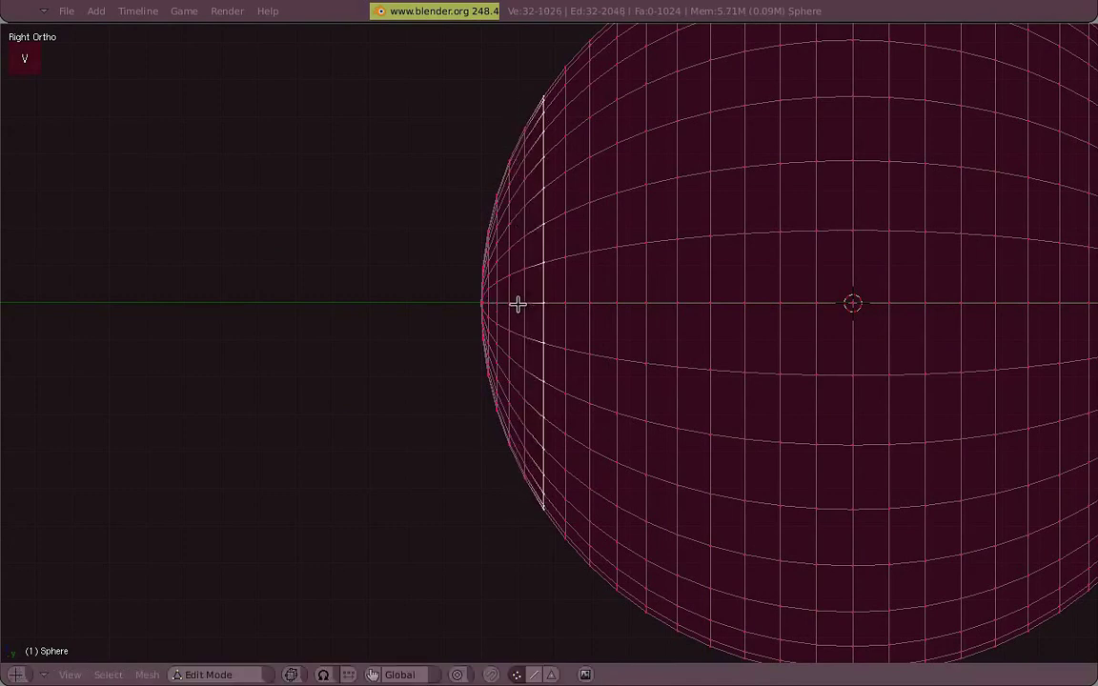
click(147, 675)
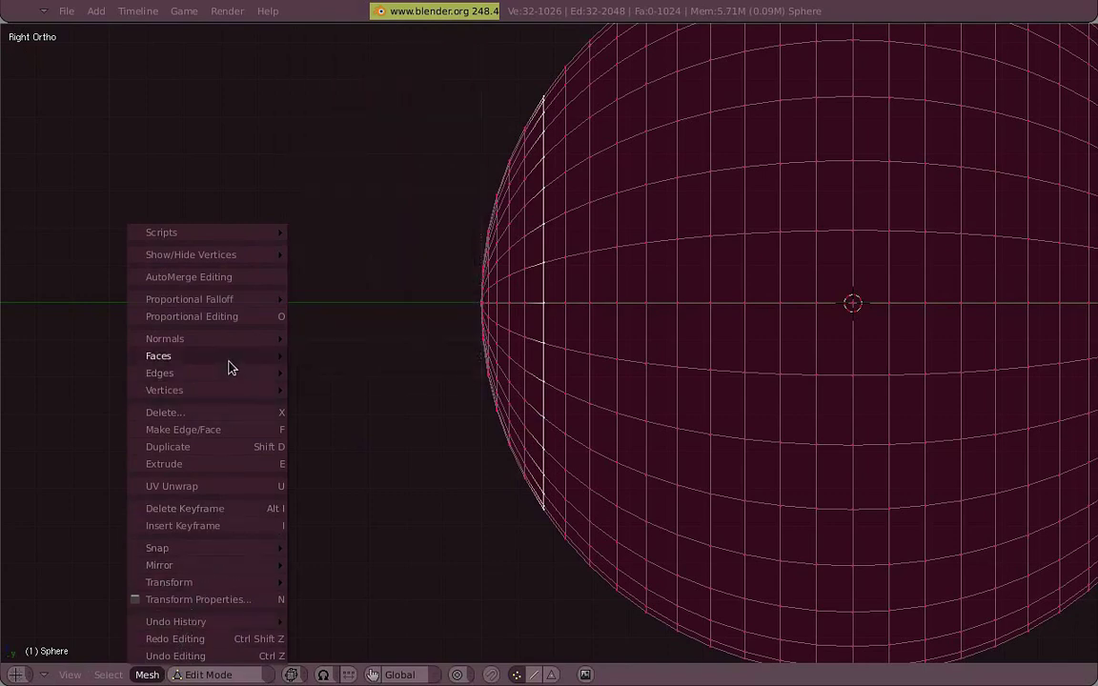
mouse_move(229, 368)
mouse_move(240, 401)
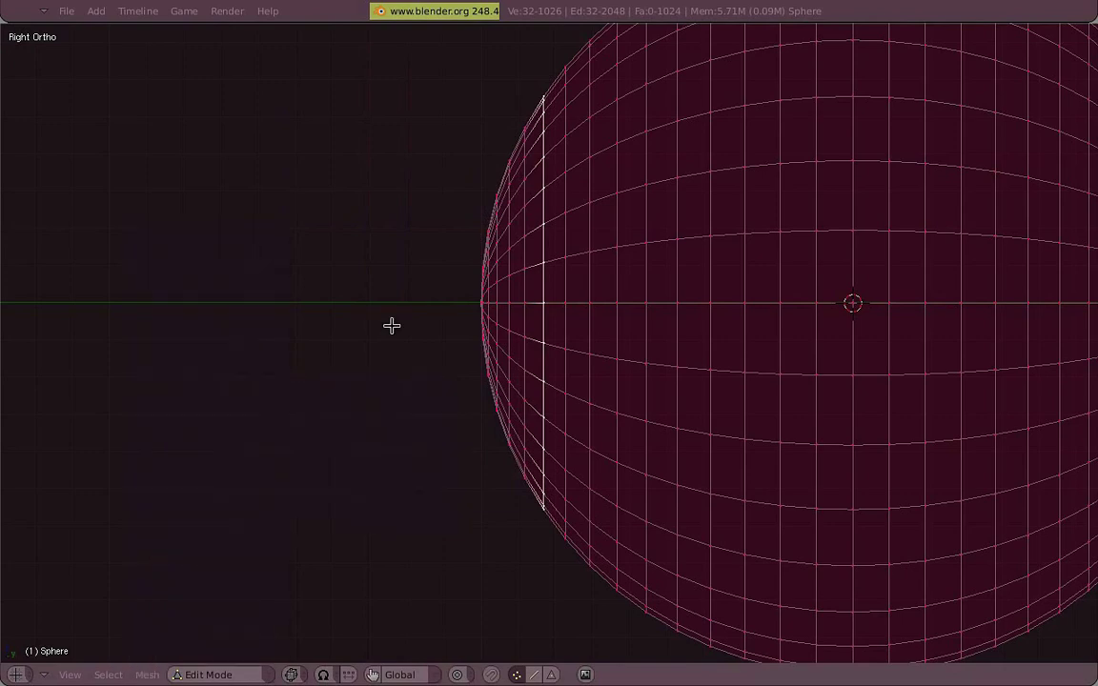
Select the whole ripped-off front cap and pull it forward out of the sphere along the Y axis.
key(l)
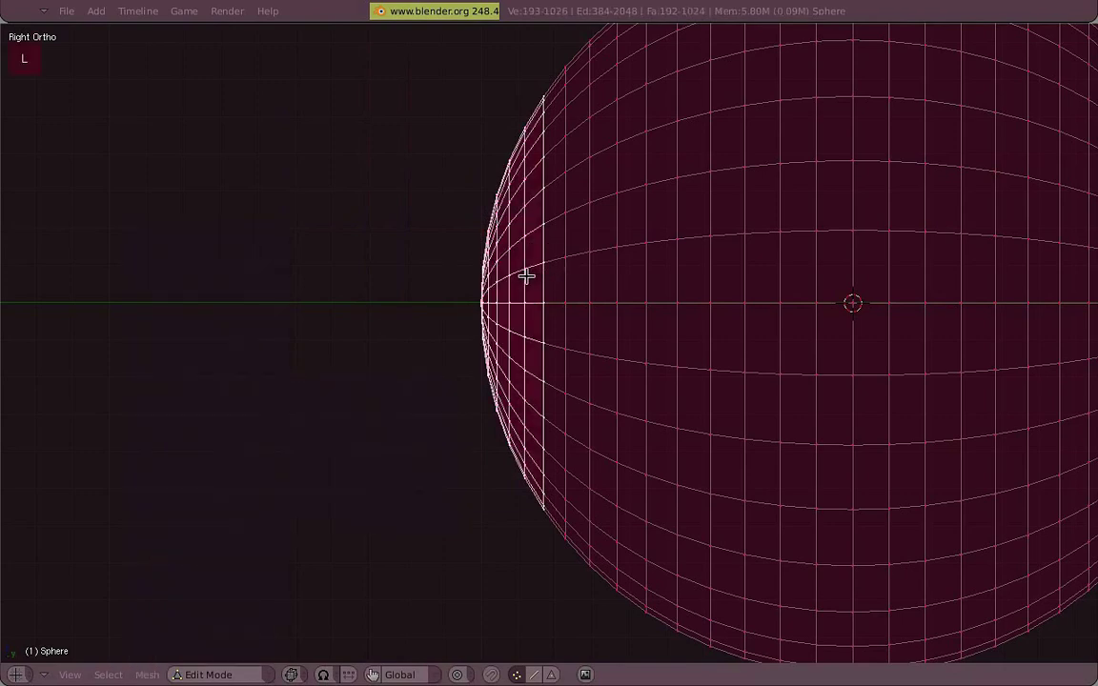
key(g)
right_click(608, 303)
middle_drag(488, 312, 605, 368)
key(z)
middle_drag(514, 338, 566, 374)
key(g)
key(y)
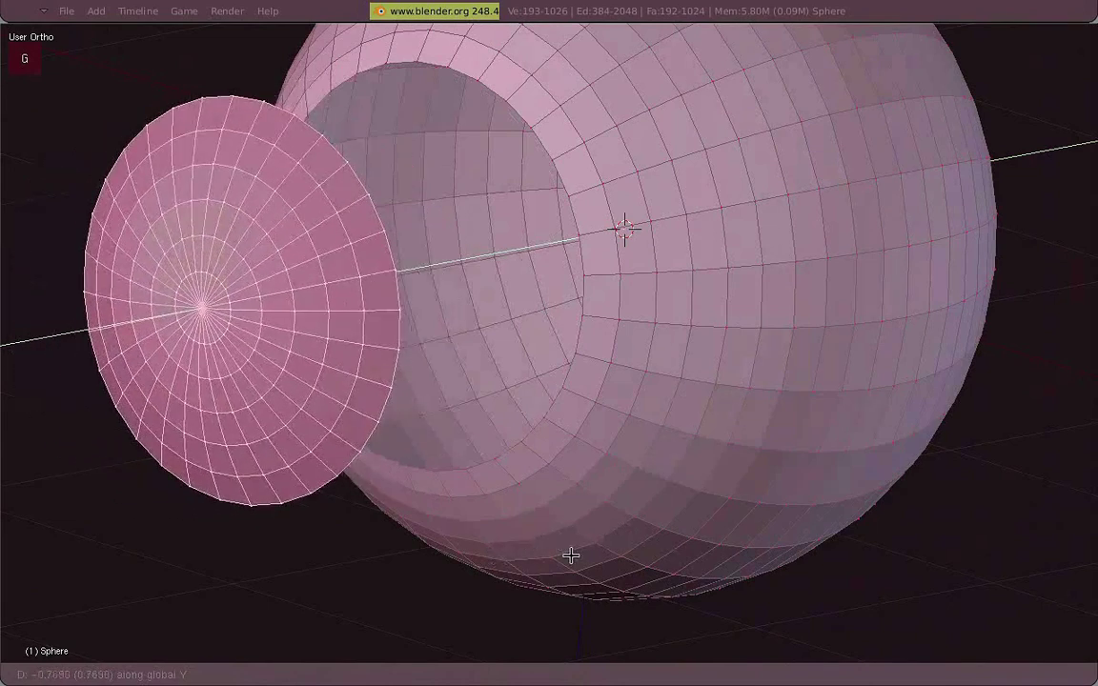
right_click(569, 557)
Move the detached cap further forward along the Y axis in side view.
key(KP_3)
key(z)
key(g)
key(y)
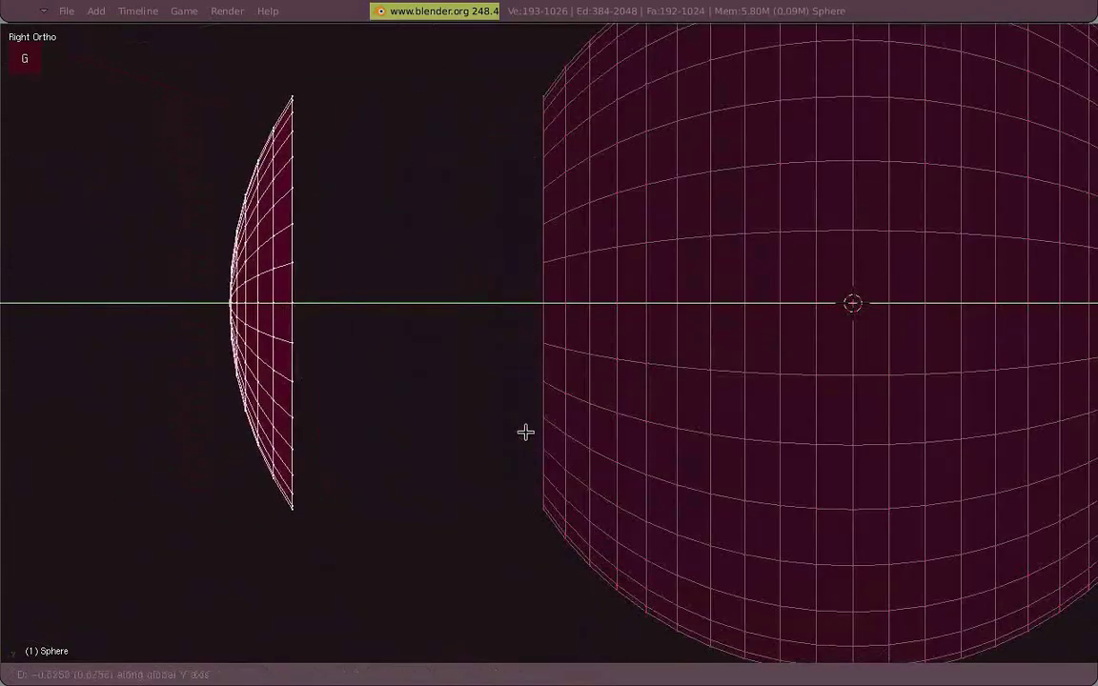
click(378, 310)
Duplicate the front cap and place the copy on the Y axis between the original cap and the sphere.
key(shift+d)
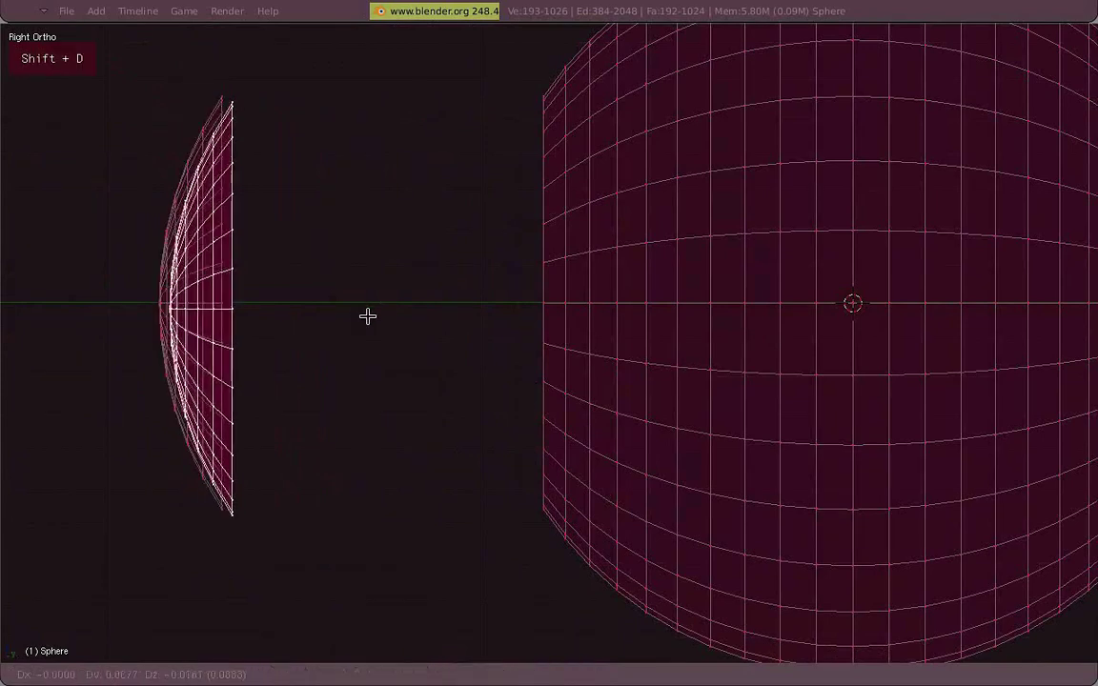
click(533, 352)
key(z)
middle_drag(398, 327, 502, 362)
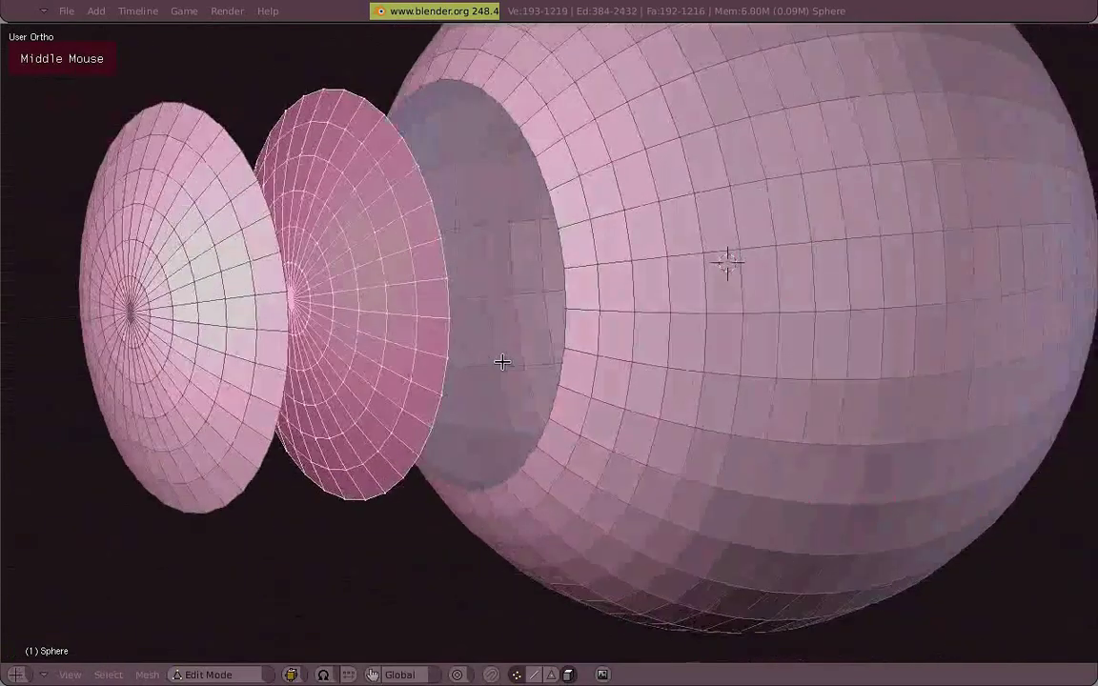
Rotate the duplicated cap 180 degrees in side view so it curves toward the sphere.
key(KP_3)
key(z)
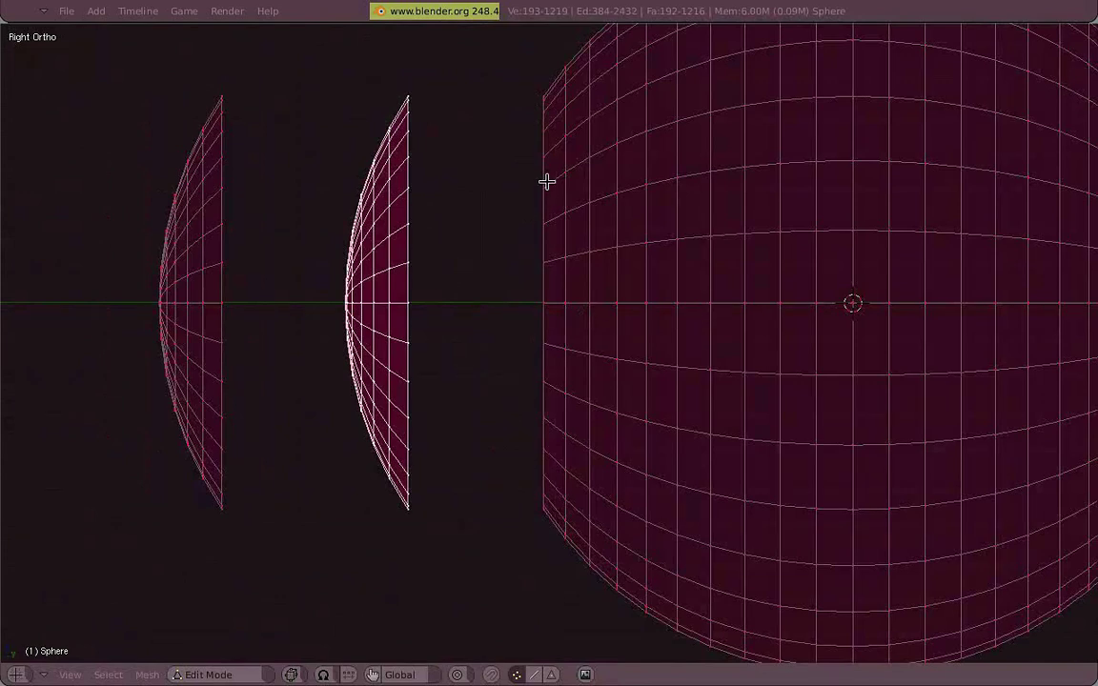
key(r)
key(1)
key(8)
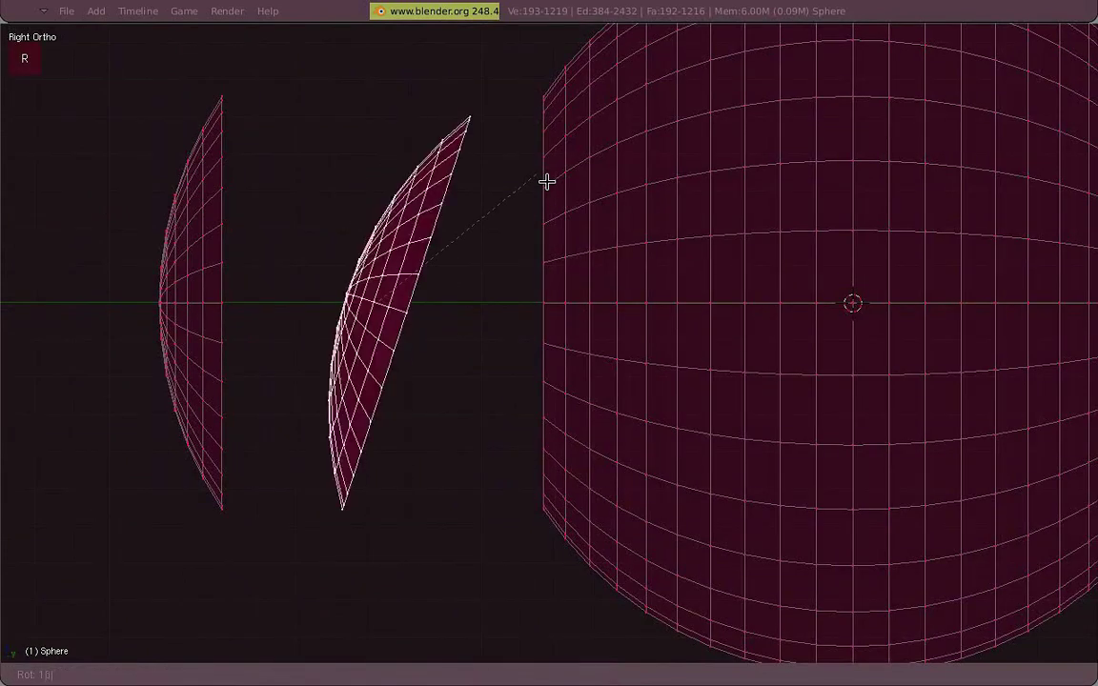
key(0)
key(Return)
key(z)
mouse_move(494, 180)
middle_down()
mouse_move(459, 368)
mouse_move(497, 386)
mouse_move(493, 394)
mouse_move(318, 356)
middle_up()
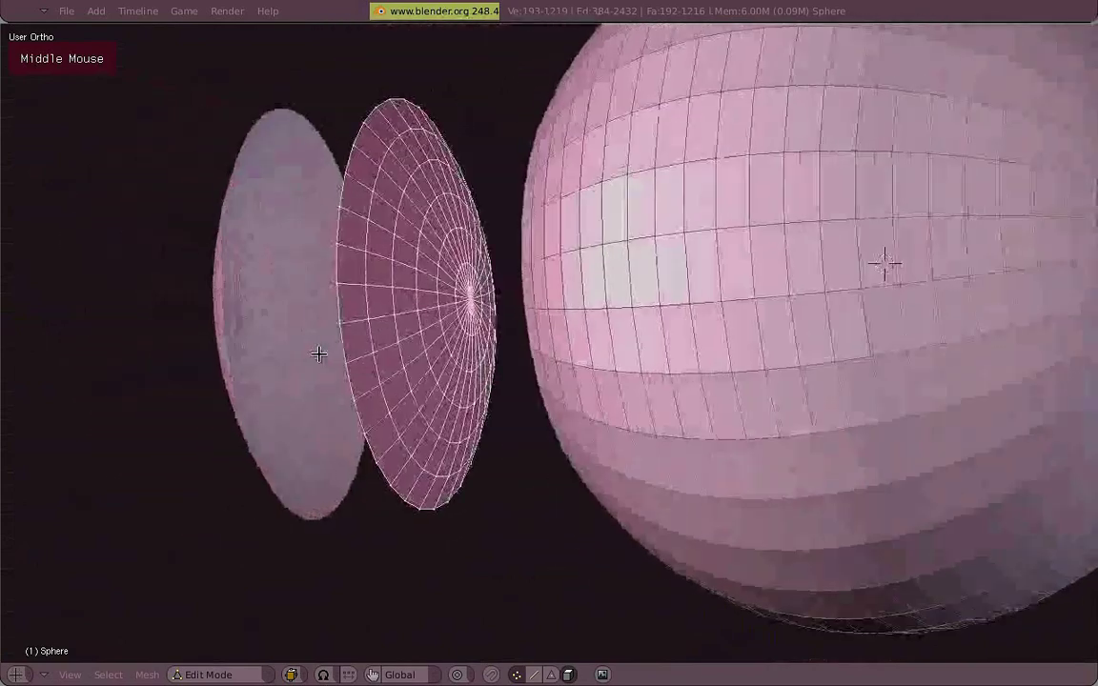
Move the backward-curving cap along the Y axis closer to the front cap.
key(KP_1)
key(z)
key(KP_3)
shift+middle_drag(495, 346, 484, 347)
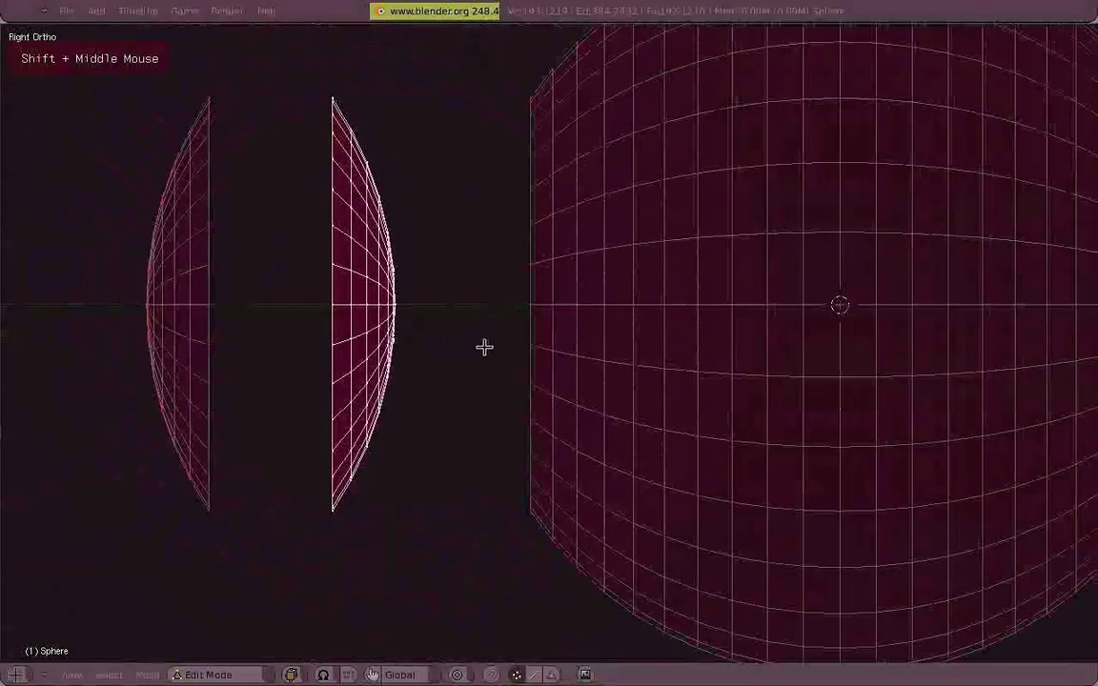
key(g)
middle_click(458, 352)
click(433, 365)
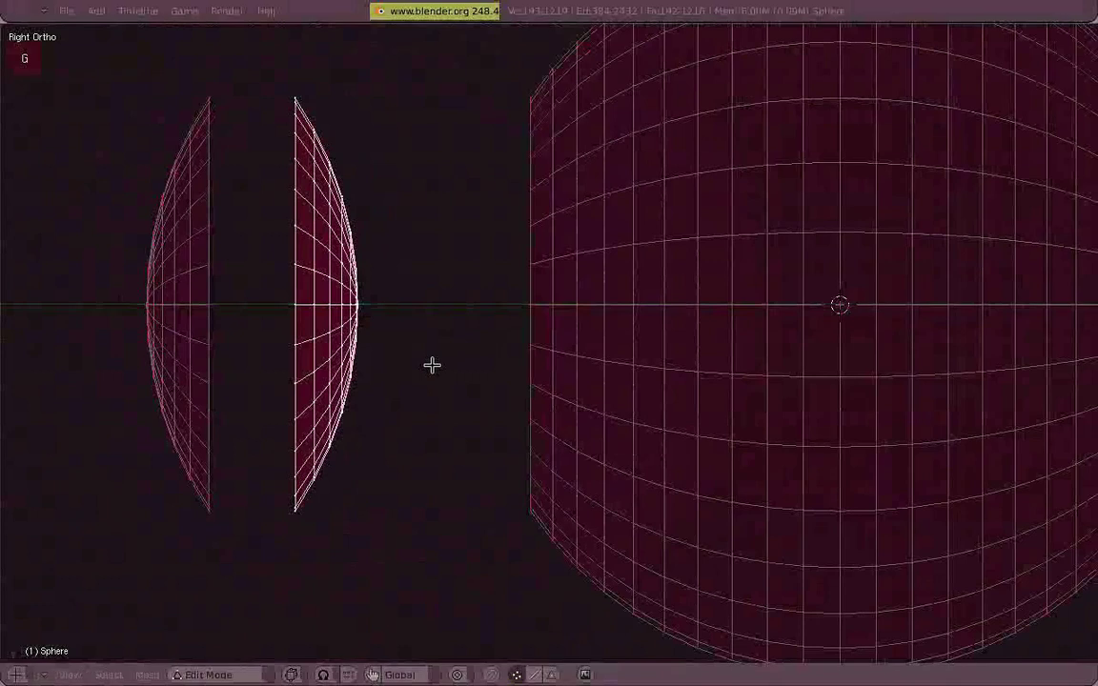
Duplicate the backward-curving cap and move the copy along the Y axis toward the sphere.
click(385, 316)
key(shift+d)
key(y)
click(520, 346)
Flatten the newest cap copy into a disc by scaling it to 0 along the Y axis.
key(s)
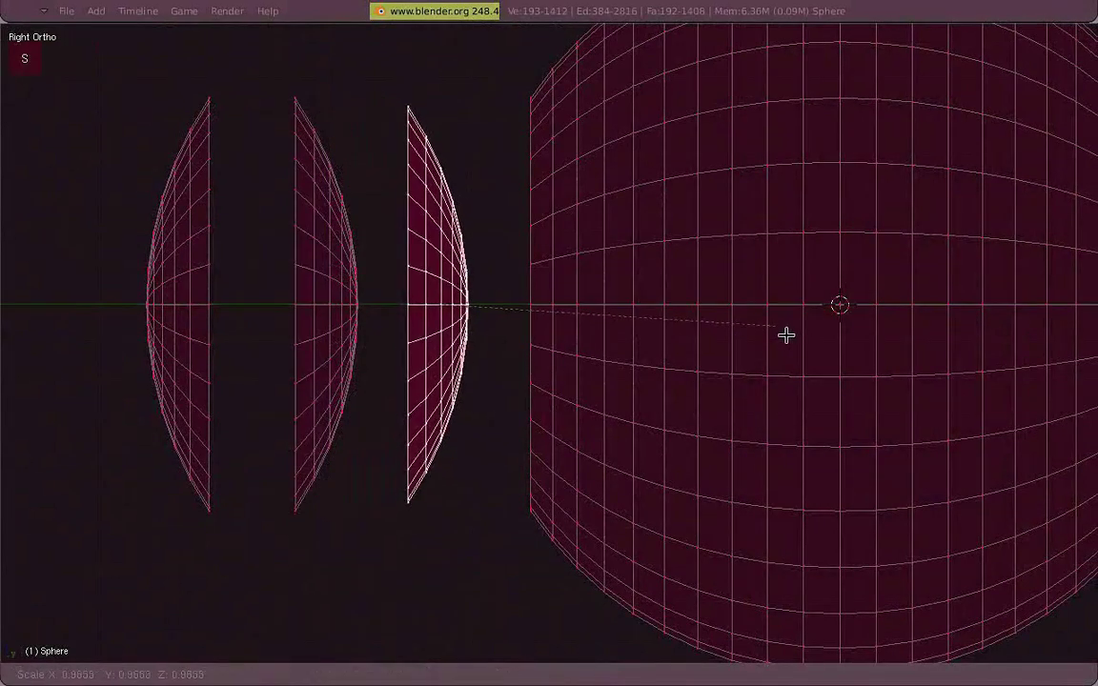
key(z)
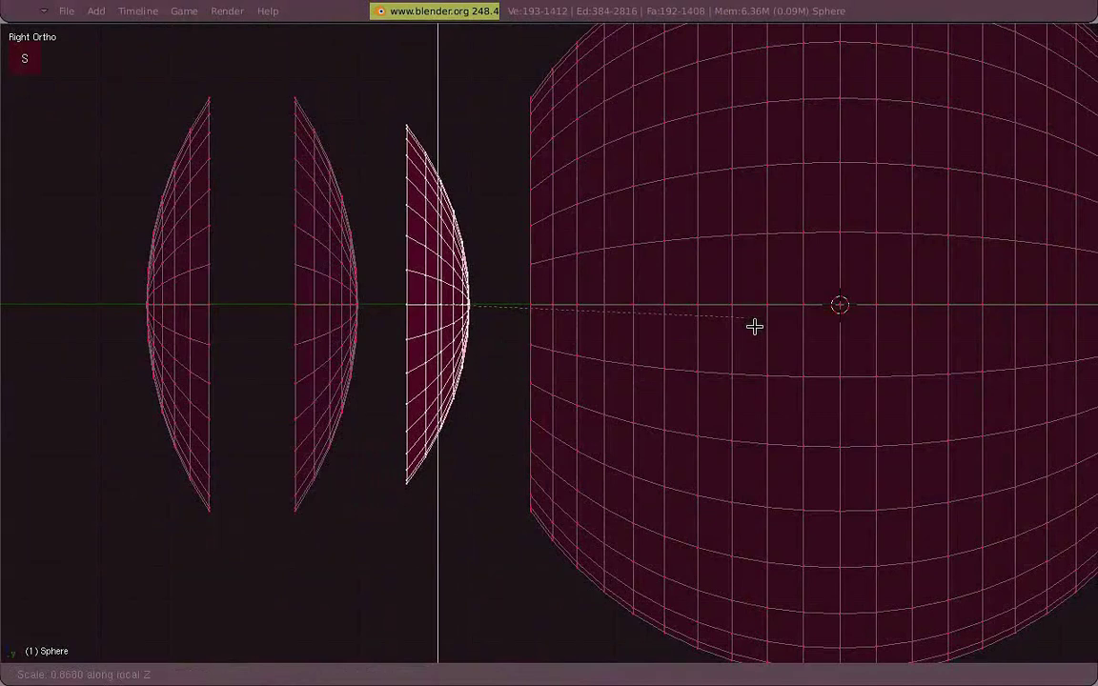
key(y)
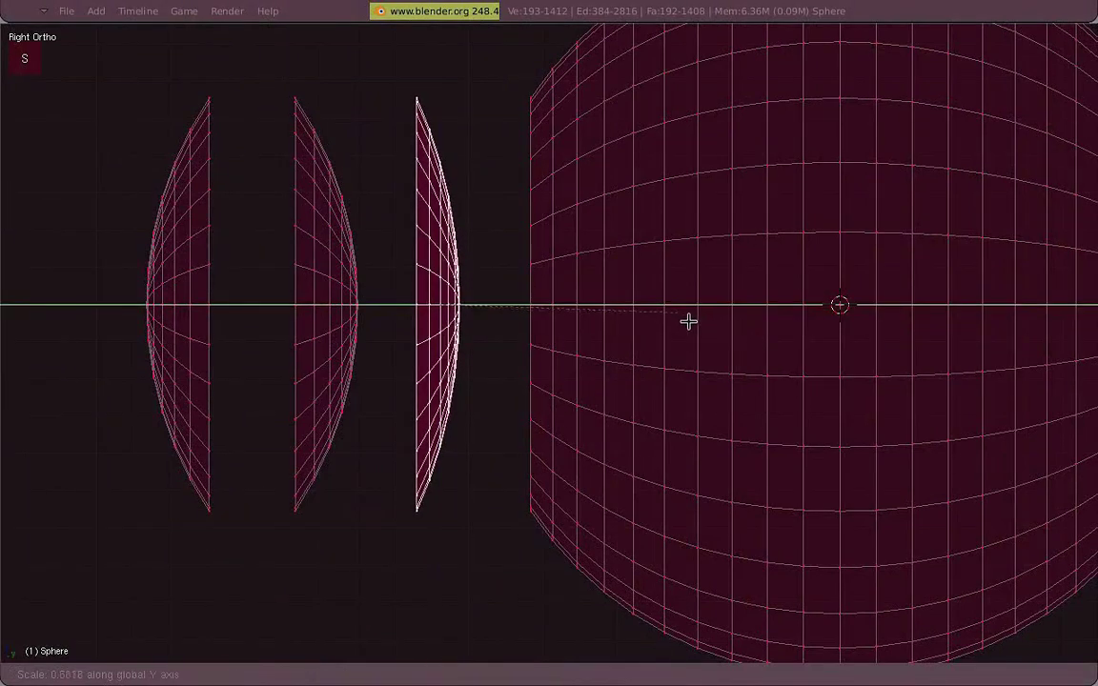
key(0)
key(Return)
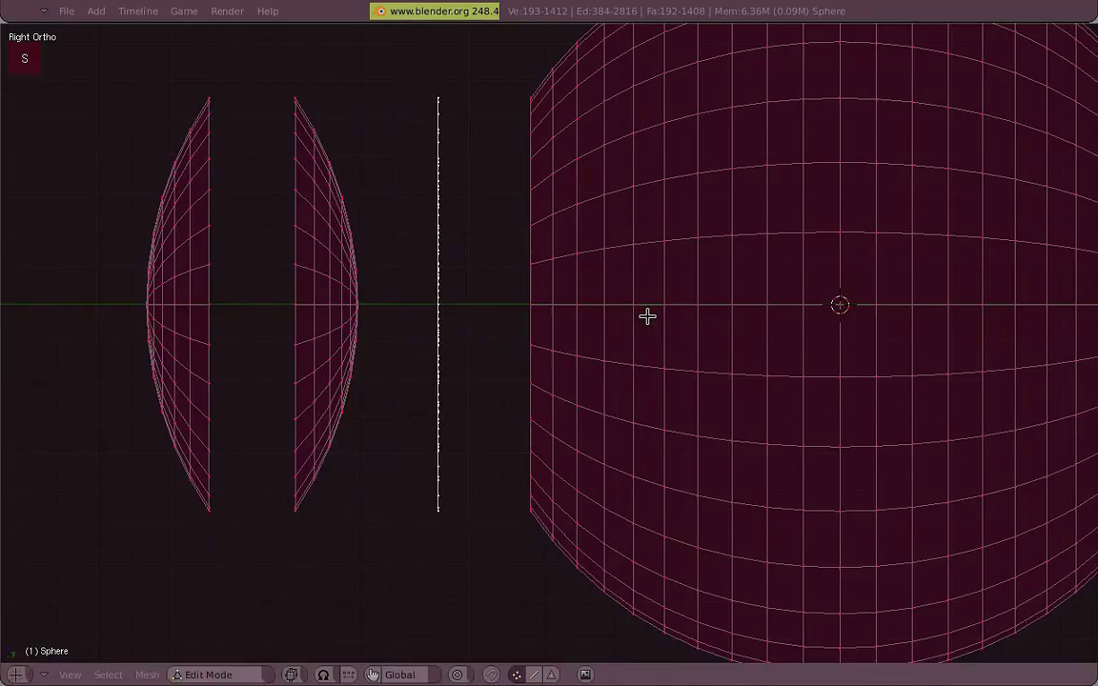
Examine the two caps and the flattened disc in front of the sphere in wireframe and solid display.
key(Tab)
mouse_move(415, 294)
middle_down()
mouse_move(504, 368)
mouse_move(552, 370)
mouse_move(608, 392)
mouse_move(459, 368)
mouse_move(527, 409)
mouse_move(370, 398)
mouse_move(453, 404)
middle_up()
key(z)
key(z)
key(KP_3)
key(z)
key(z)
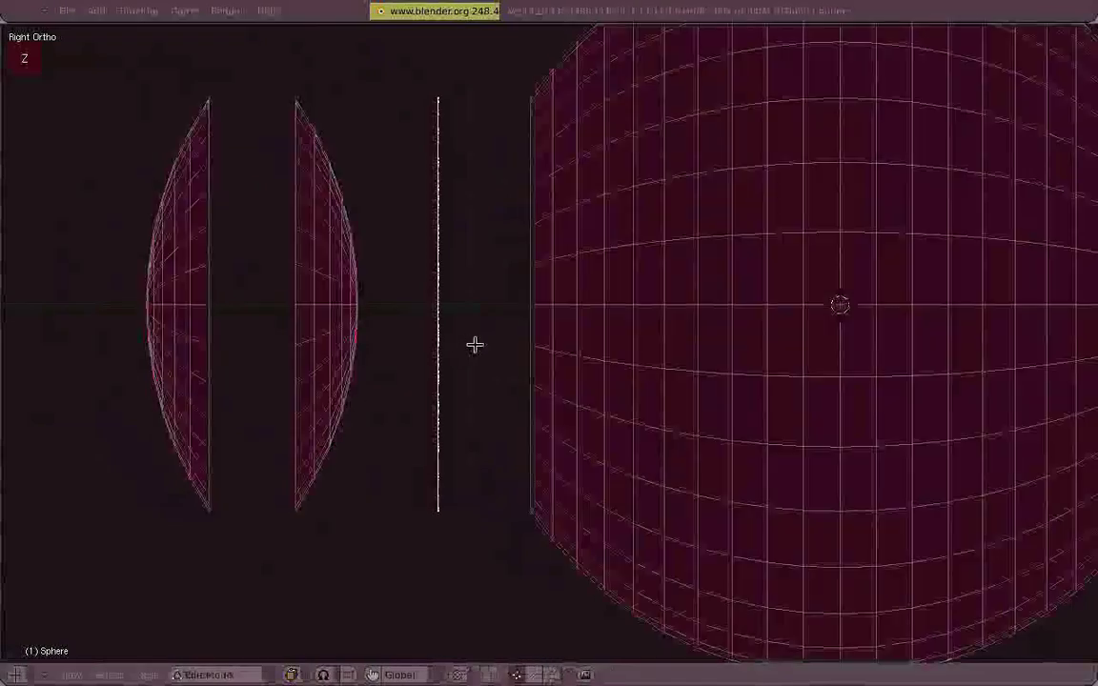
Select only the backward-curving cap and move it along the Y axis into the sphere's front opening.
shift+middle_drag(474, 345, 368, 379)
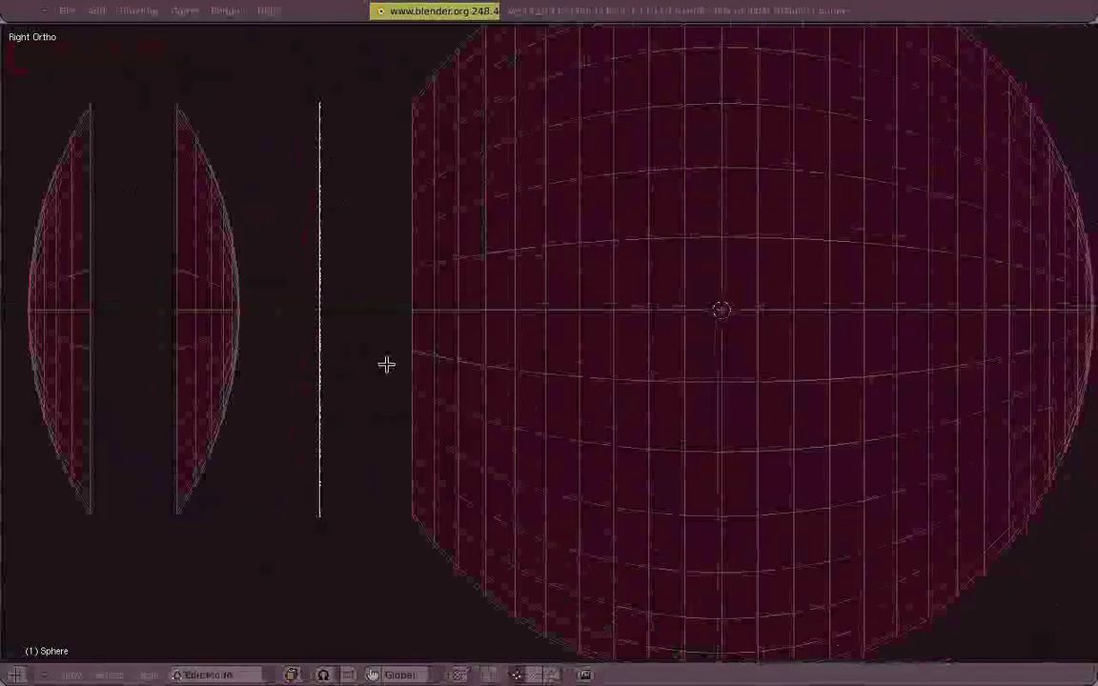
key(a)
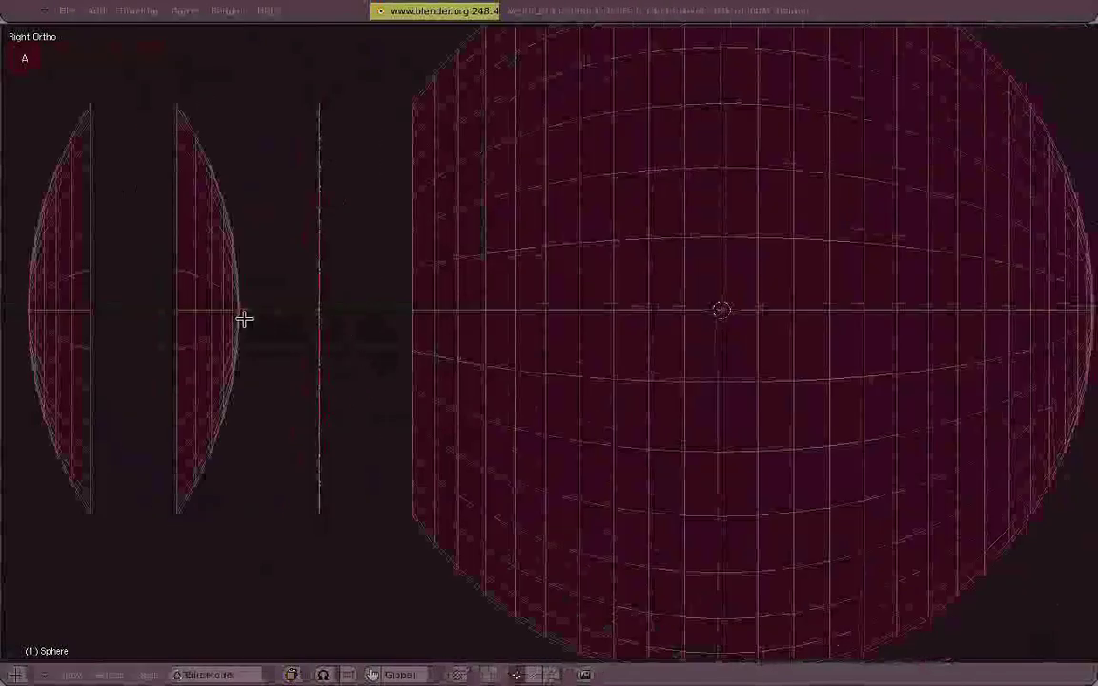
key(l)
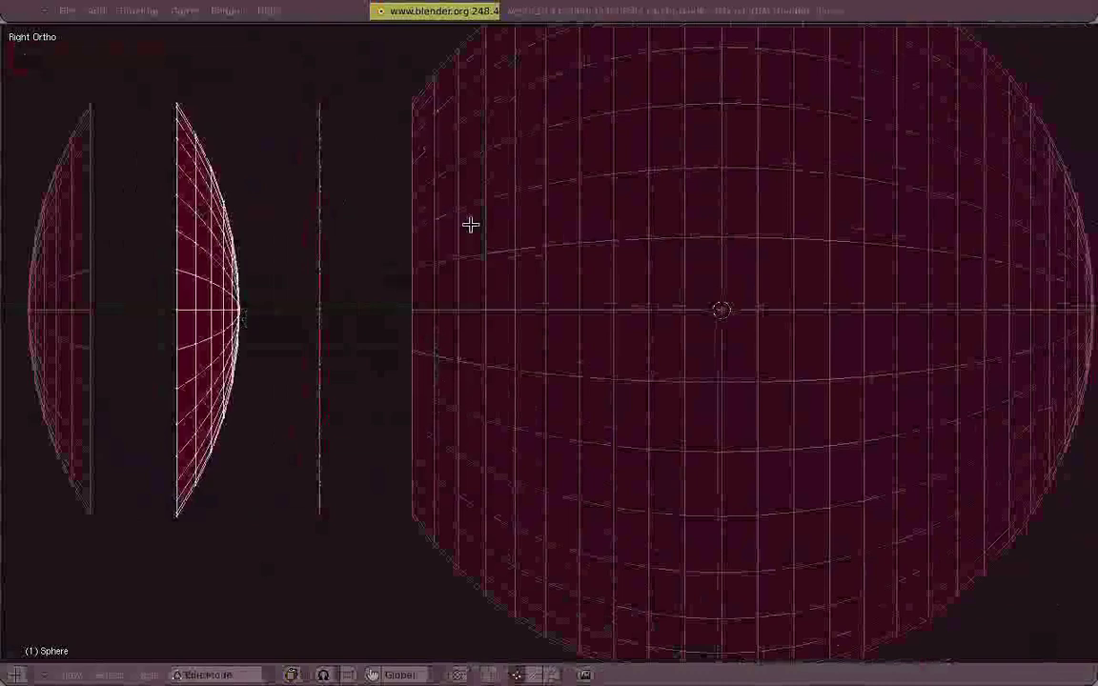
key(g)
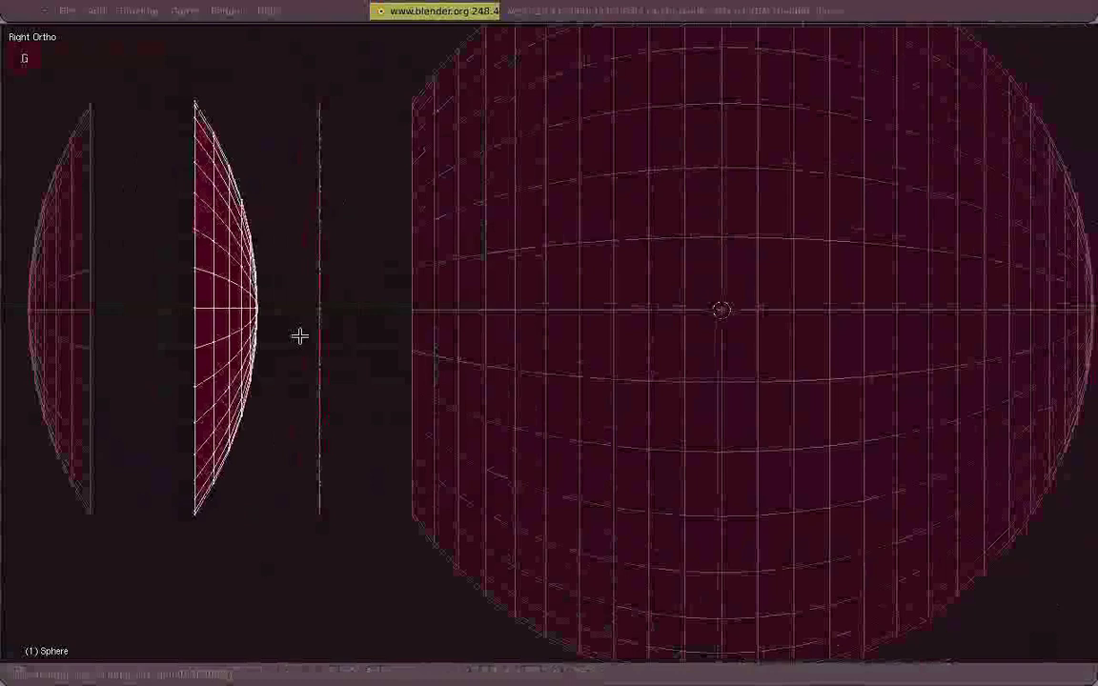
key(y)
click(540, 405)
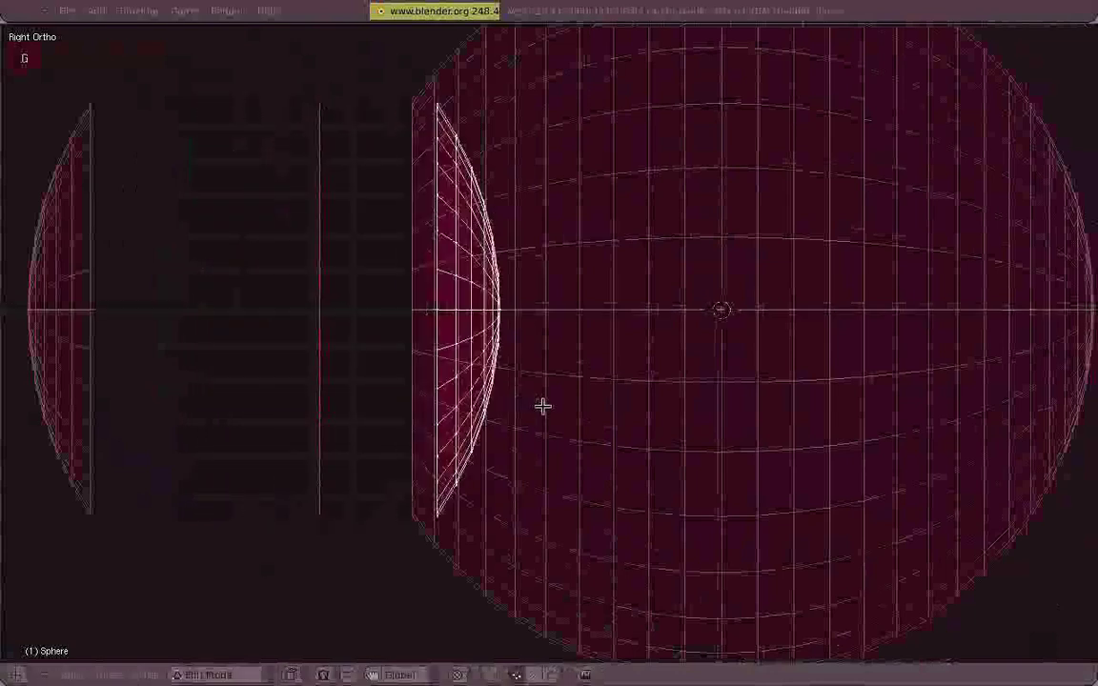
key(y)
click(522, 416)
Turn on Closest snapping and snap the backward-curving cap's rim onto the edge of the sphere's opening.
scroll(440, 280, up, 2)
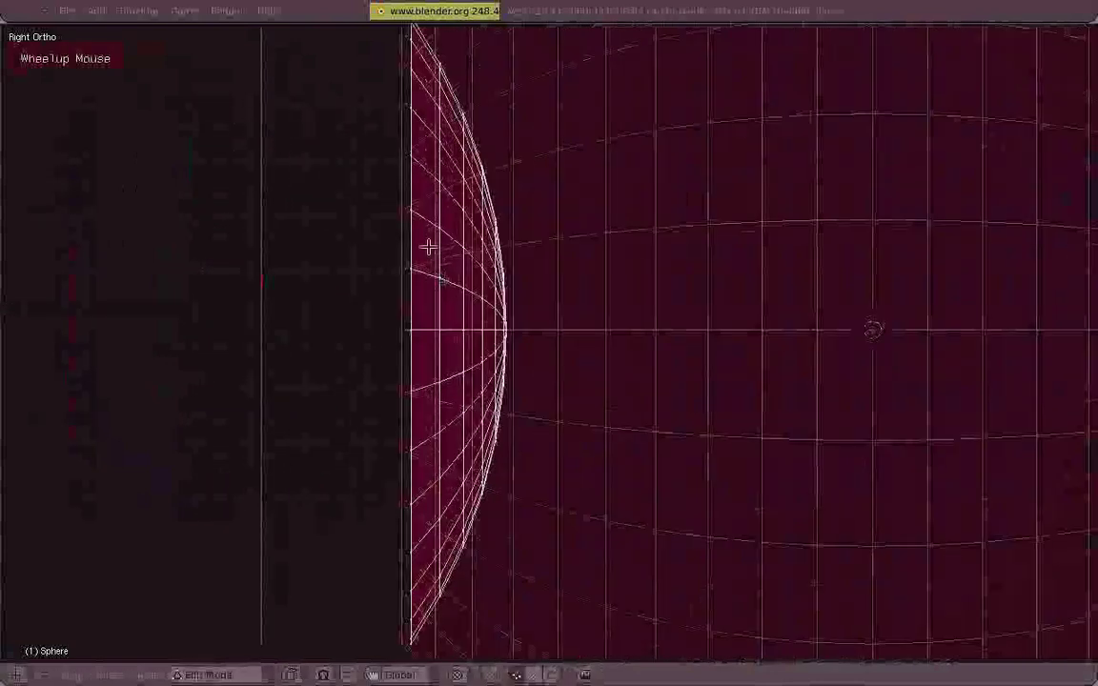
shift+middle_drag(425, 153, 466, 318)
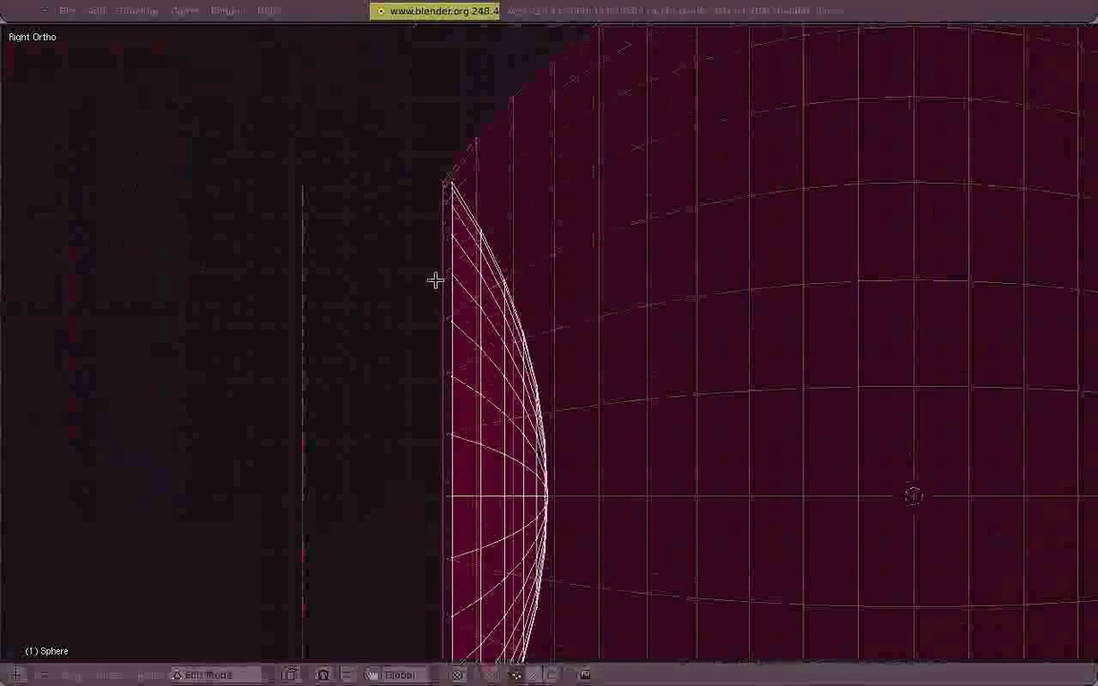
shift+middle_drag(459, 579, 470, 432)
scroll(459, 455, down, 2)
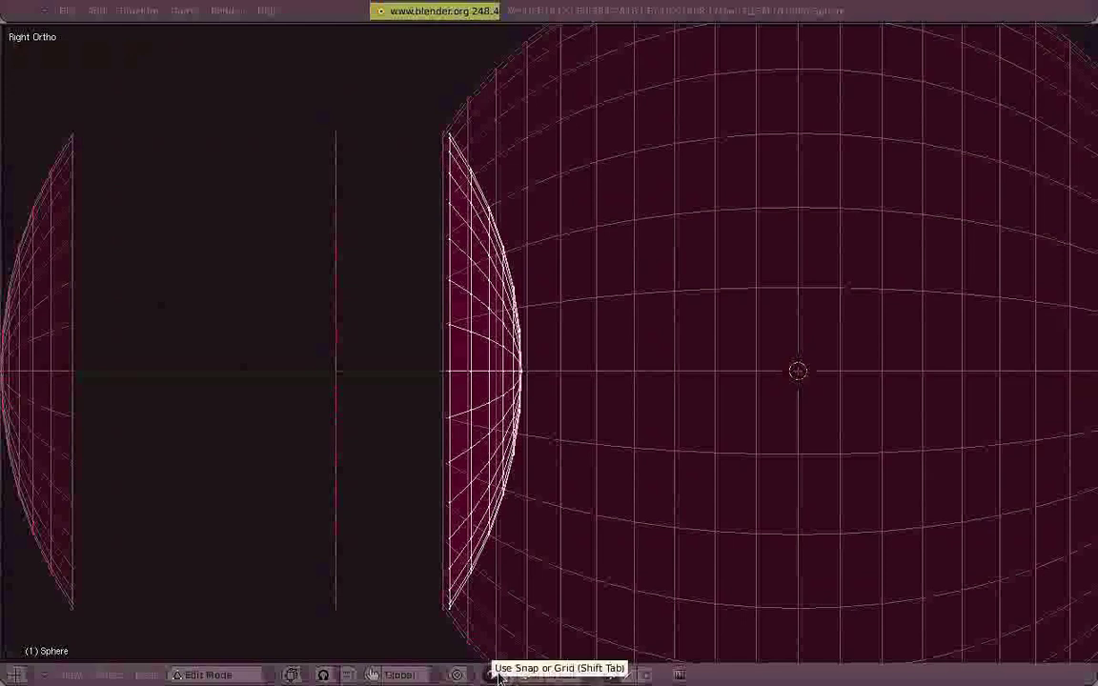
scroll(456, 372, up, 1)
key(g)
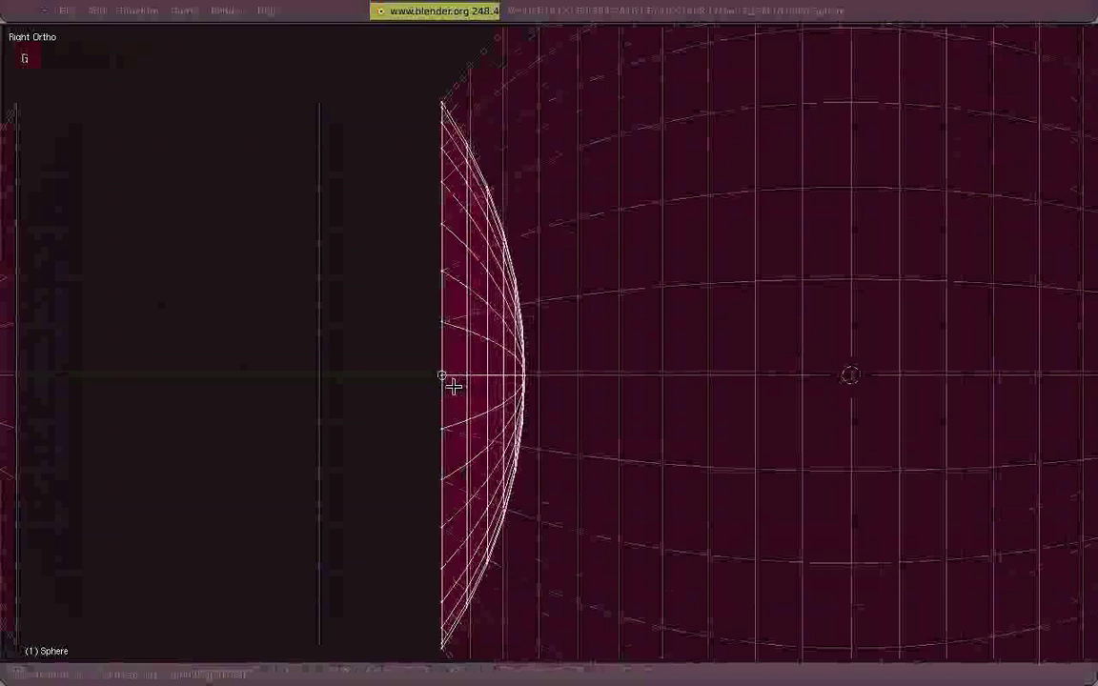
click(454, 385)
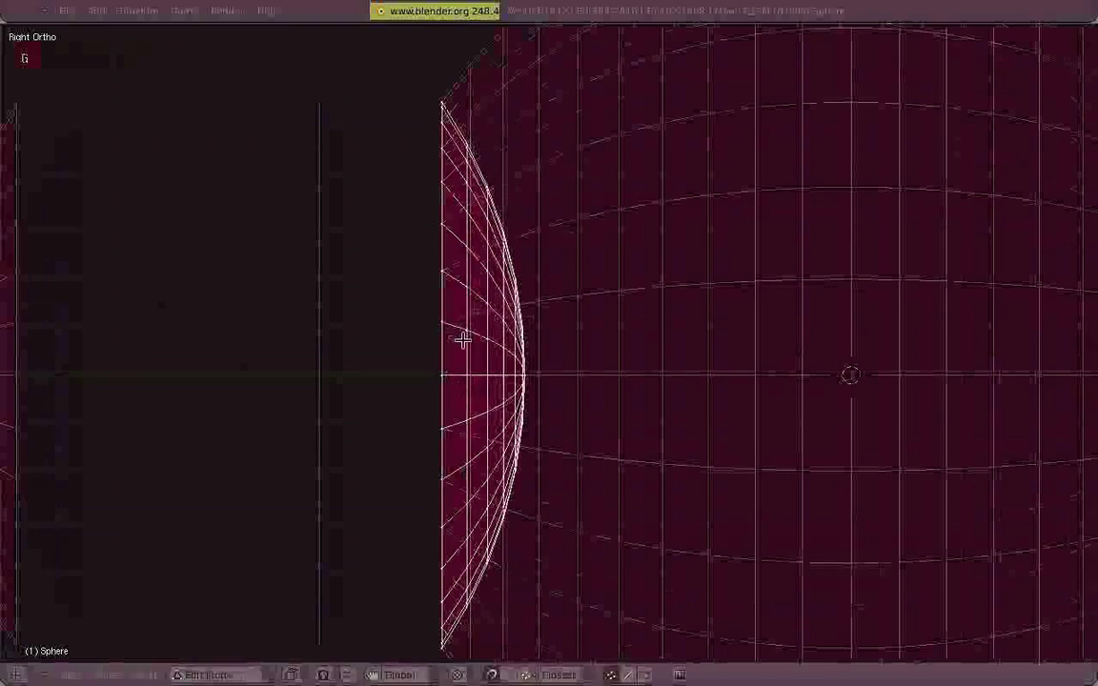
key(ctrl)
key(ctrl+z)
key(g)
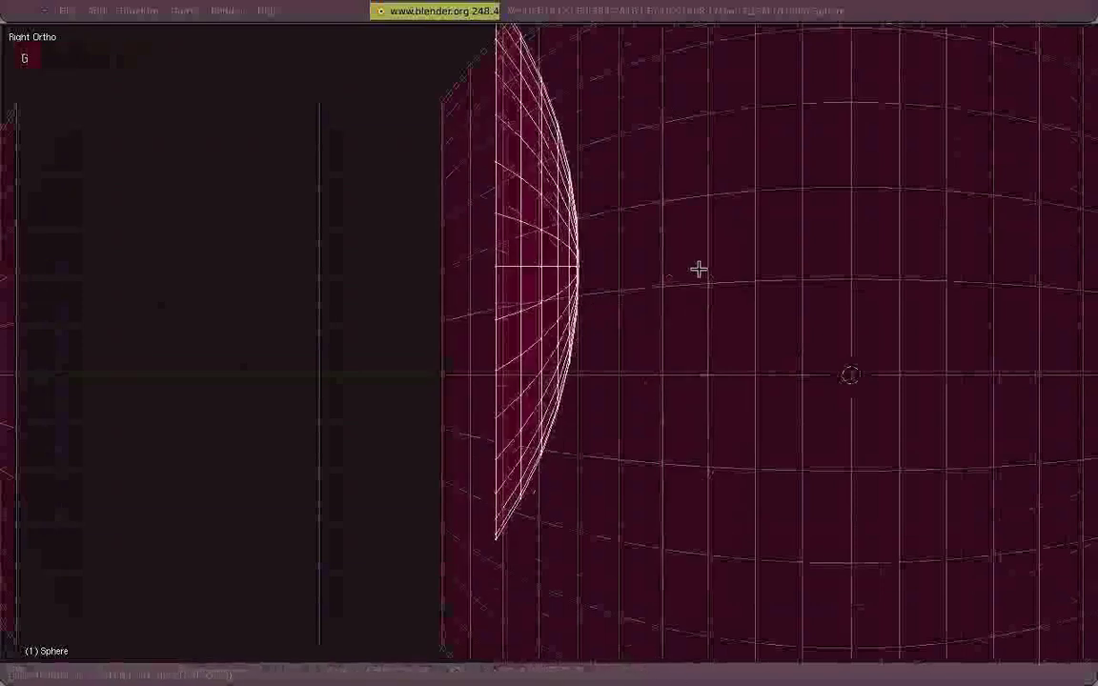
click(466, 377)
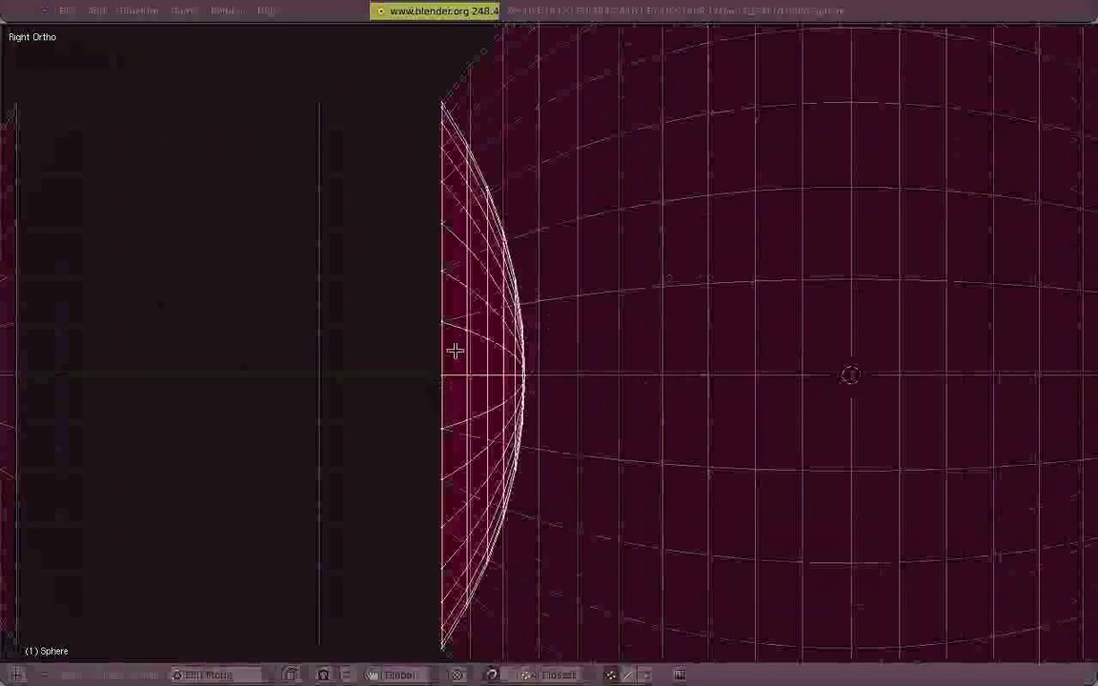
Set smooth shading on all of the eye's geometry, including the sphere, caps and disc.
middle_drag(452, 360, 512, 373)
key(z)
key(1)
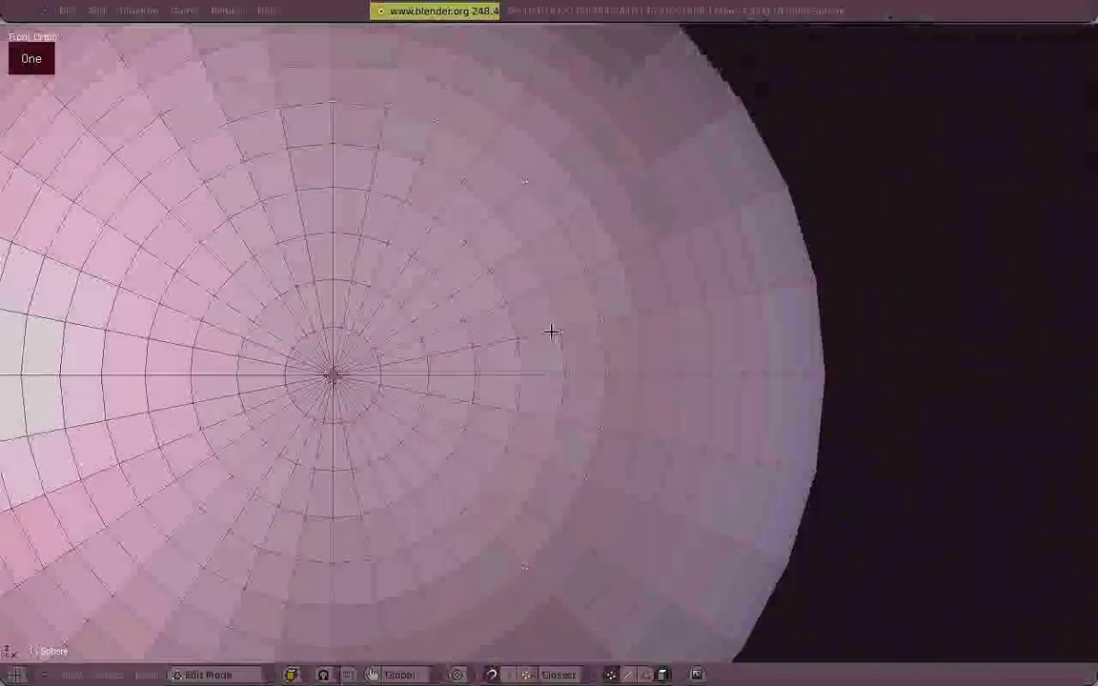
middle_drag(554, 334, 421, 373)
scroll(528, 419, down, 2)
mouse_move(528, 419)
middle_down()
mouse_move(463, 406)
mouse_move(535, 460)
mouse_move(656, 450)
mouse_move(534, 409)
middle_up()
key(a)
key(a)
key(Tab)
key(w)
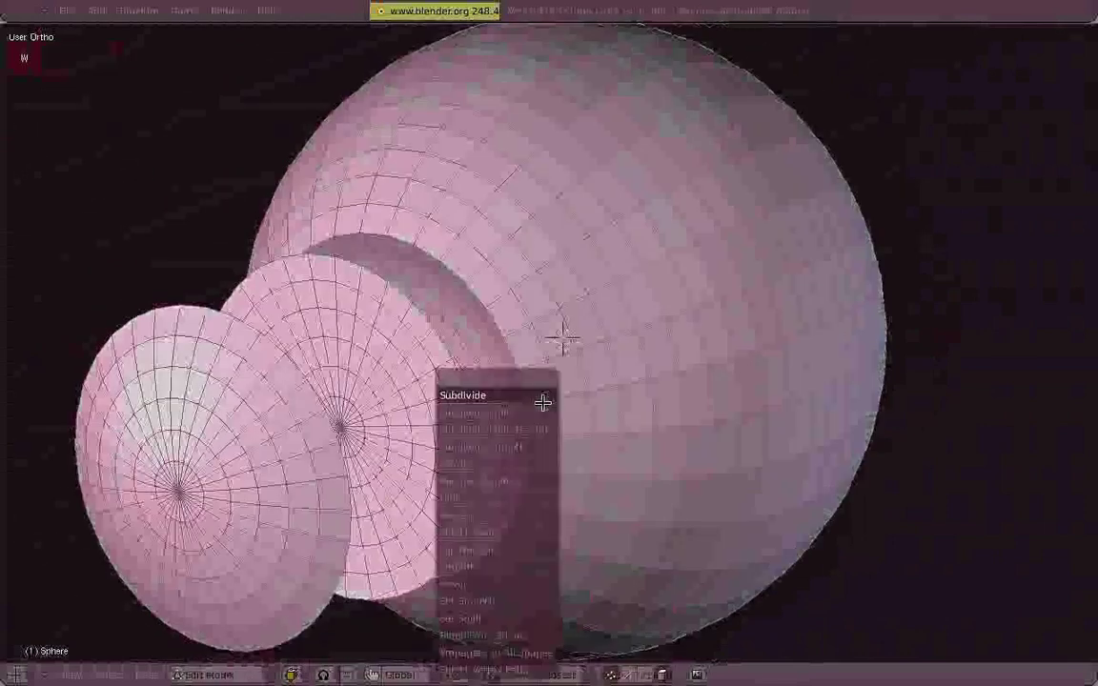
key(Escape)
key(a)
key(w)
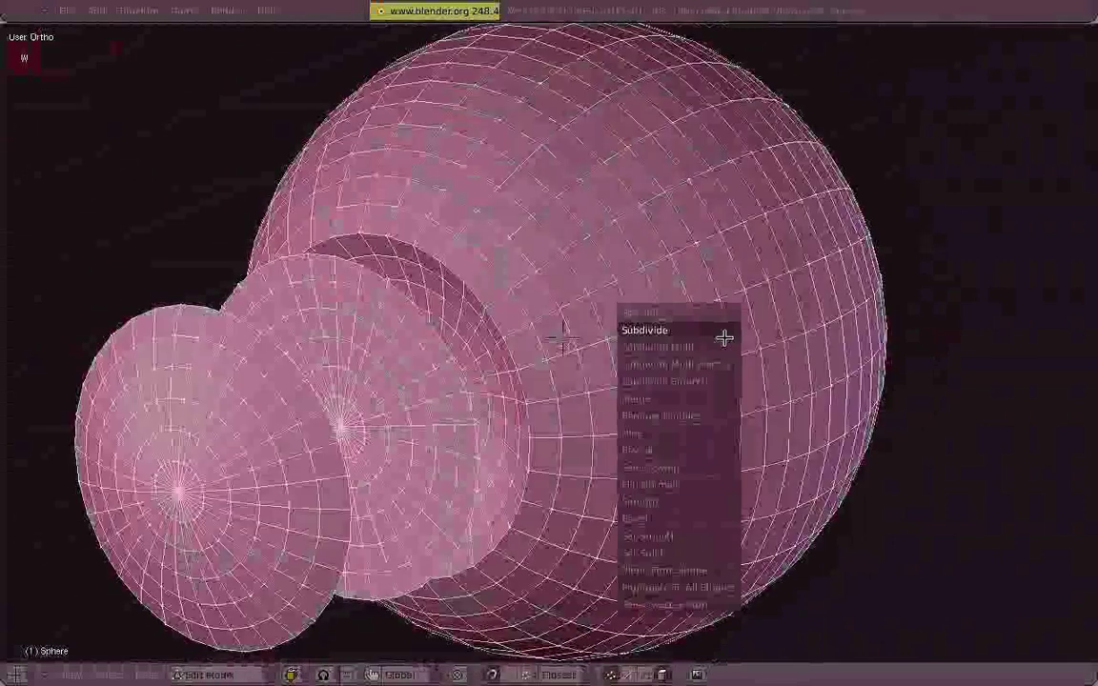
click(723, 538)
key(Tab)
Examine the seam between the inset cap and the sphere's opening from several angles in solid and wireframe display.
mouse_move(644, 478)
middle_down()
mouse_move(531, 370)
mouse_move(518, 257)
mouse_move(321, 228)
mouse_move(622, 163)
mouse_move(582, 320)
mouse_move(363, 356)
middle_up()
key(KP_3)
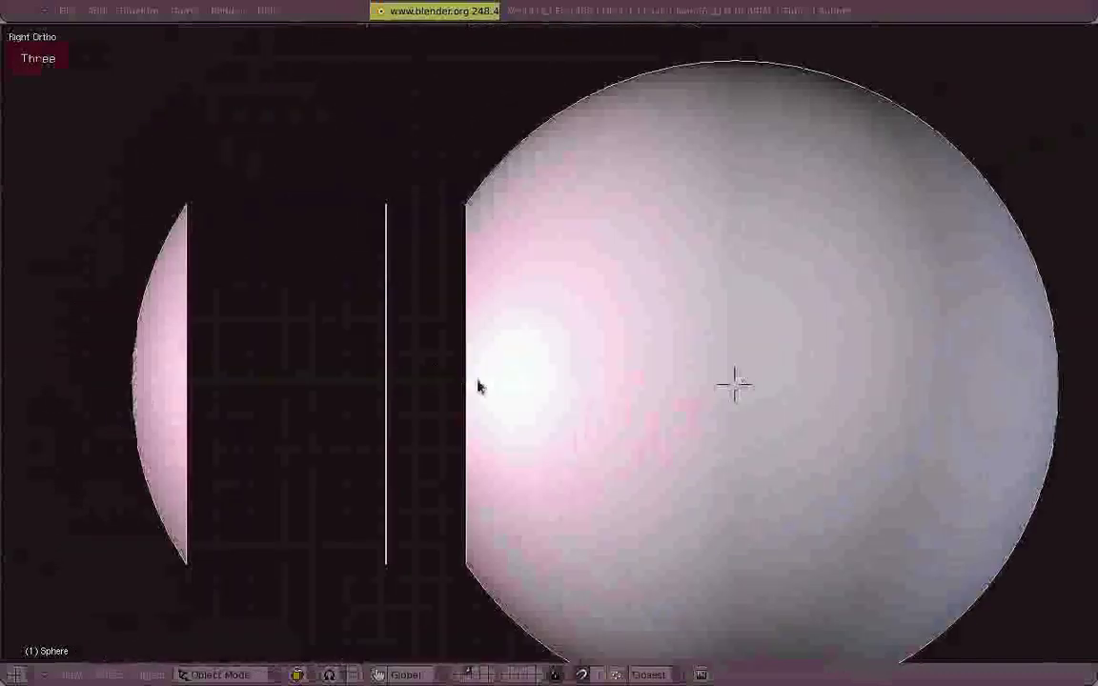
key(z)
scroll(525, 381, up, 2)
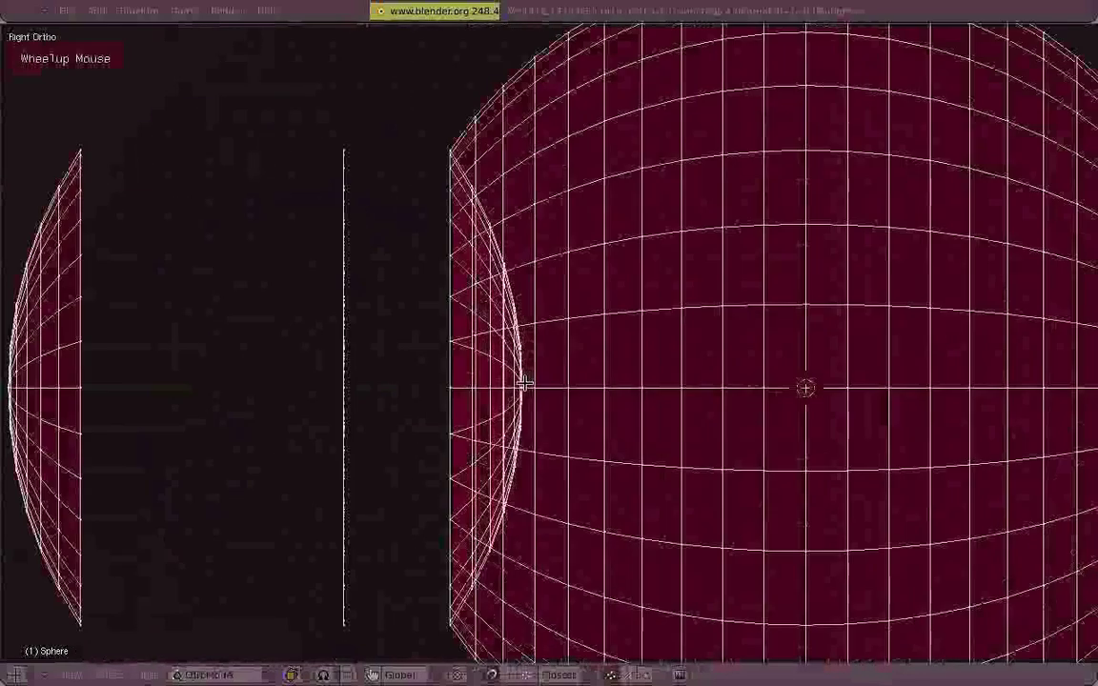
key(Tab)
mouse_move(522, 382)
middle_down()
mouse_move(531, 419)
mouse_move(476, 419)
mouse_move(533, 421)
mouse_move(520, 401)
middle_up()
key(Tab)
key(z)
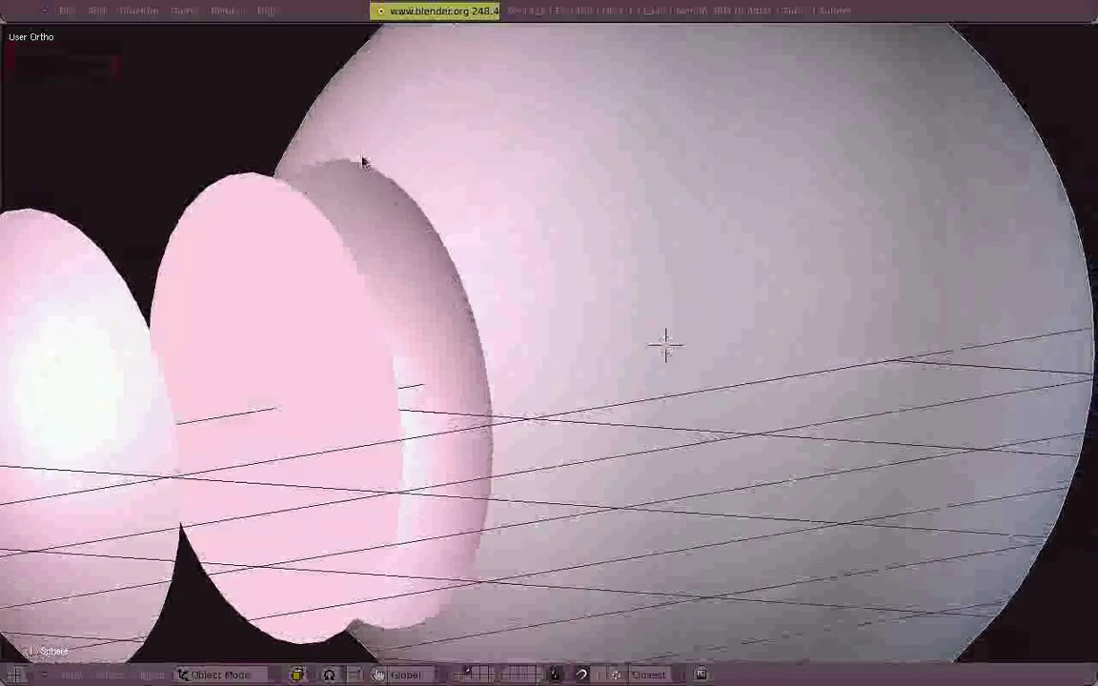
key(Tab)
middle_drag(494, 485, 548, 483)
Enable AutoMerge Editing for the mesh.
key(KP_3)
key(z)
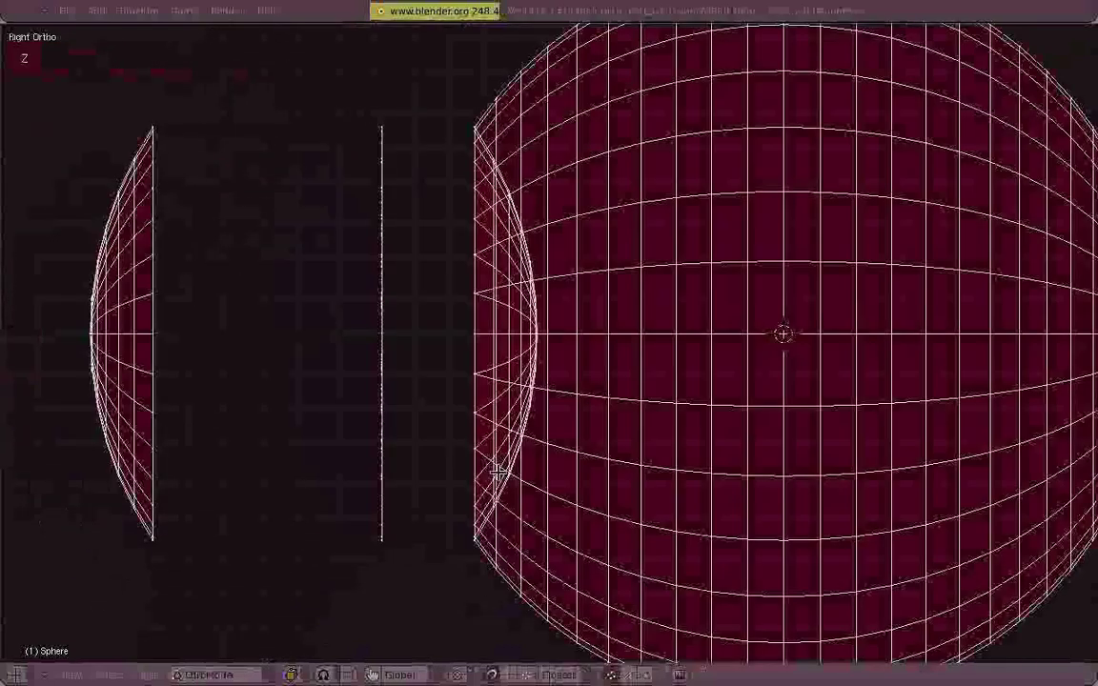
click(147, 674)
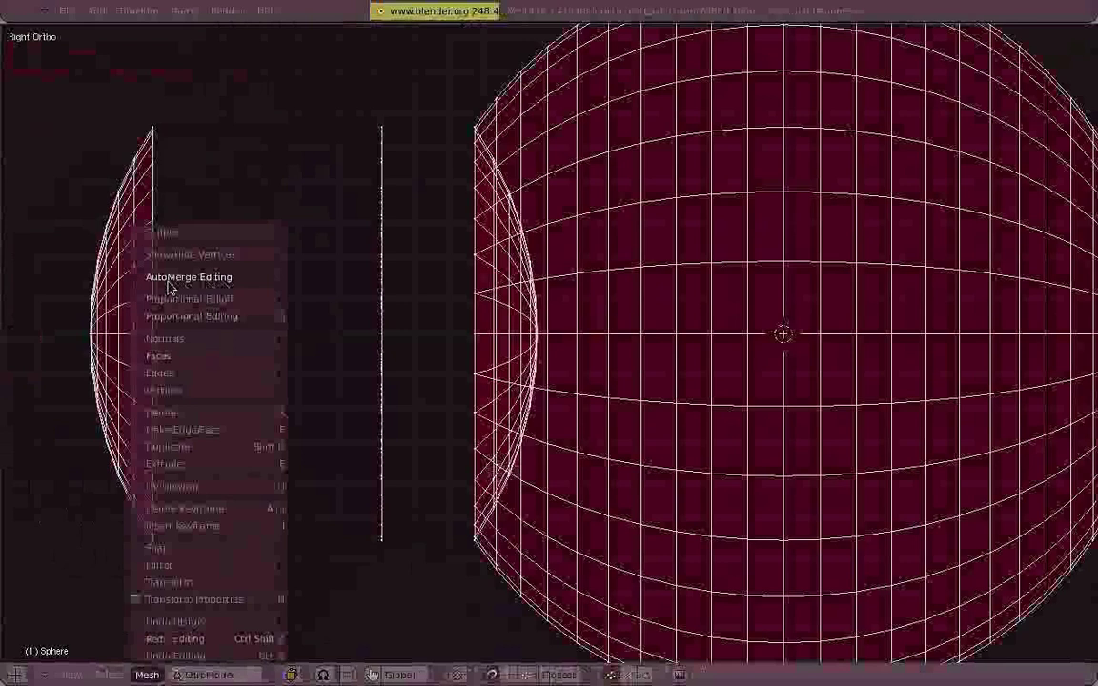
click(238, 286)
Pull the backward-curving cap out of the sphere along the Y axis to between the front cap and the disc.
key(l)
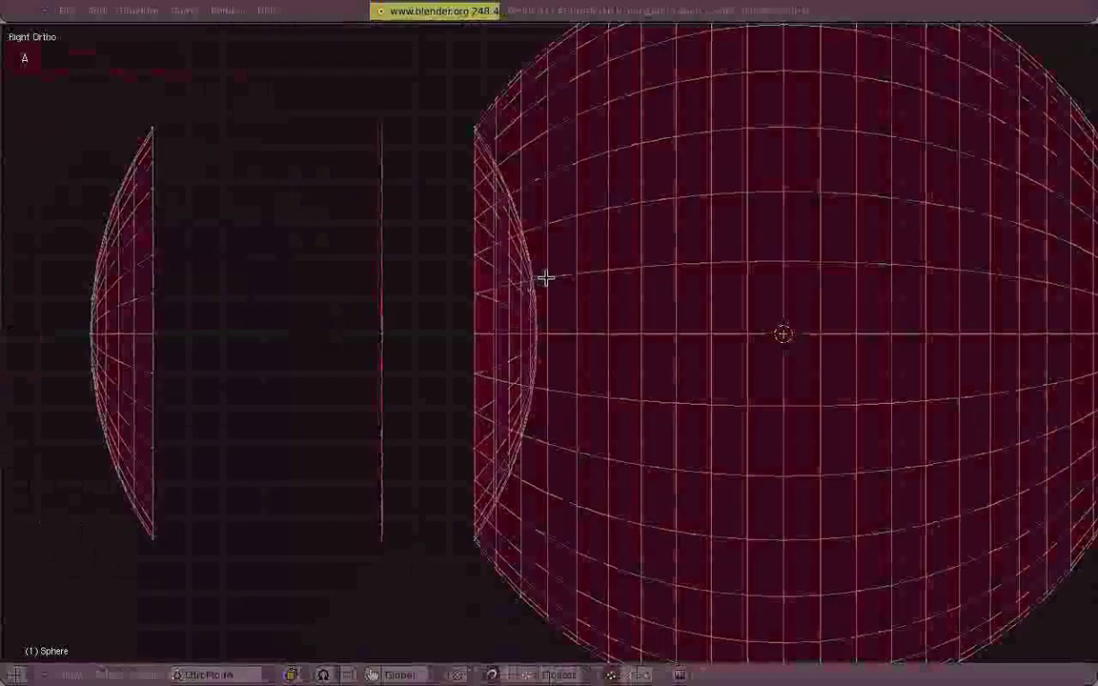
key(g)
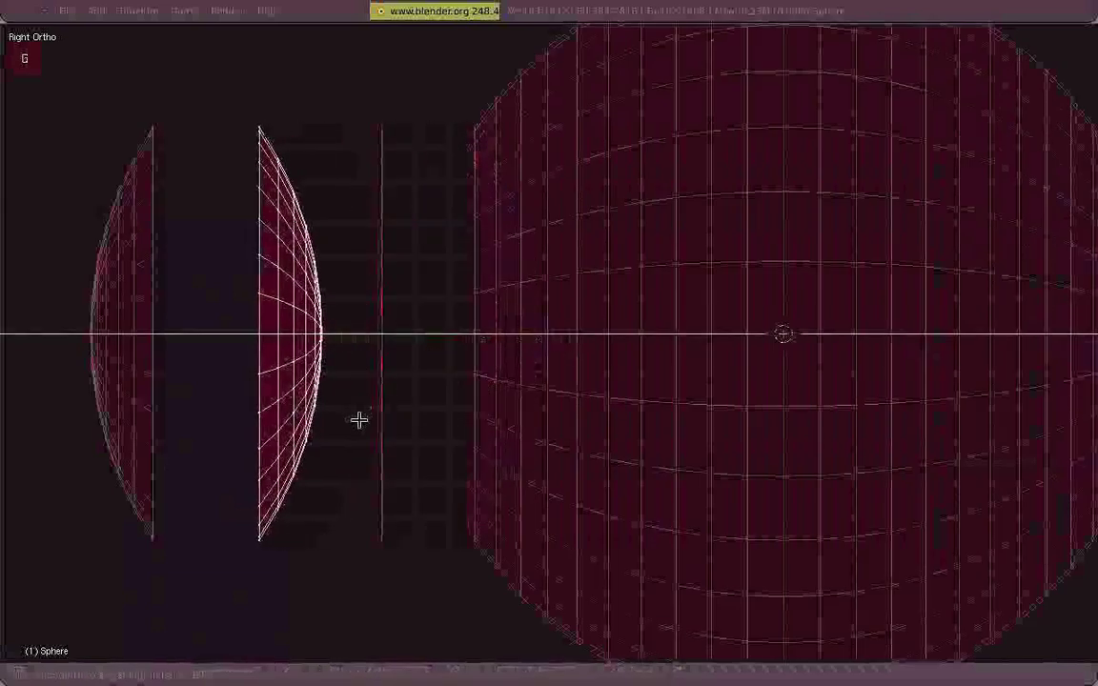
click(347, 369)
Move the backward-curving cap back along the Y axis and snap its rim to the sphere's opening to merge them.
key(z)
middle_drag(347, 370, 426, 385)
key(KP_3)
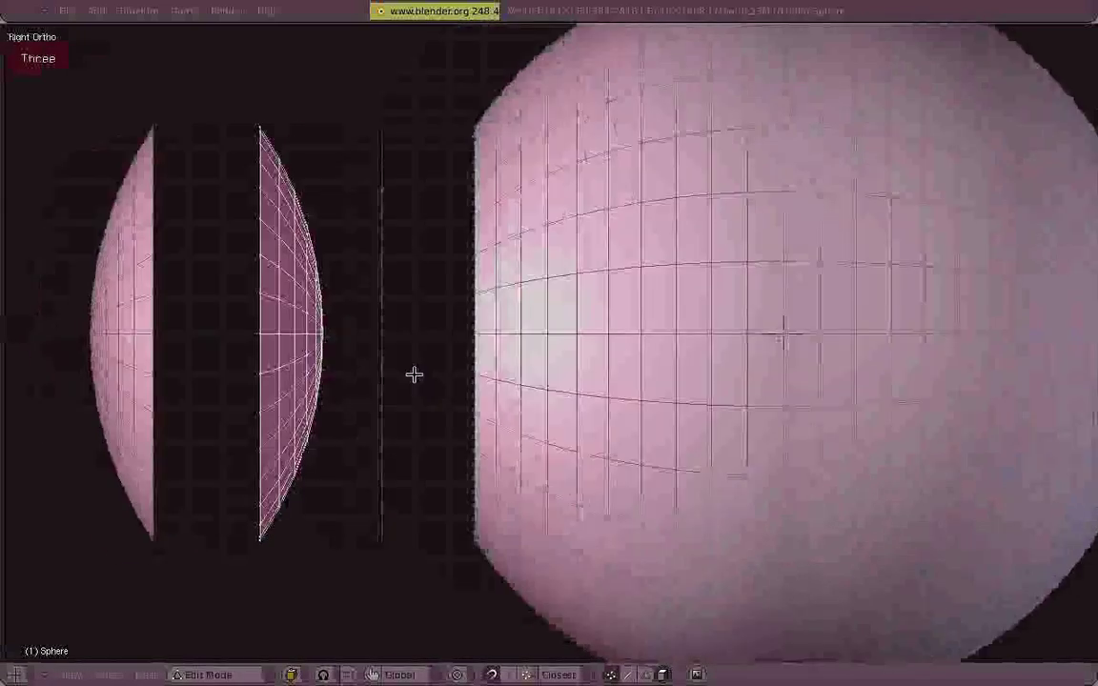
key(z)
key(g)
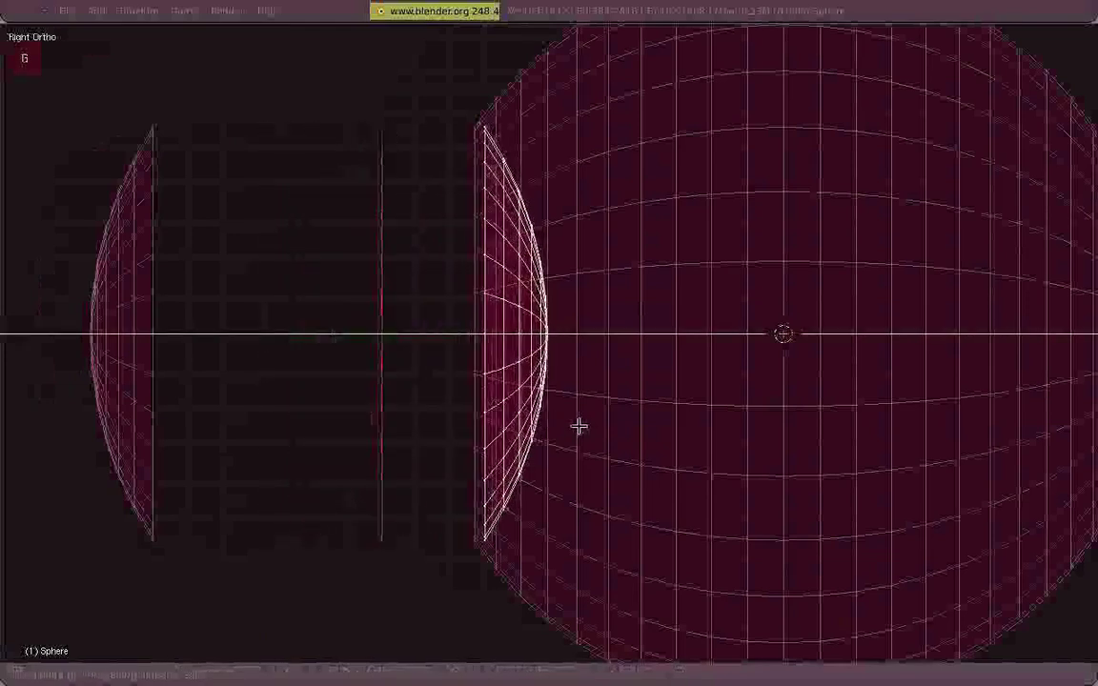
scroll(486, 313, up, 2)
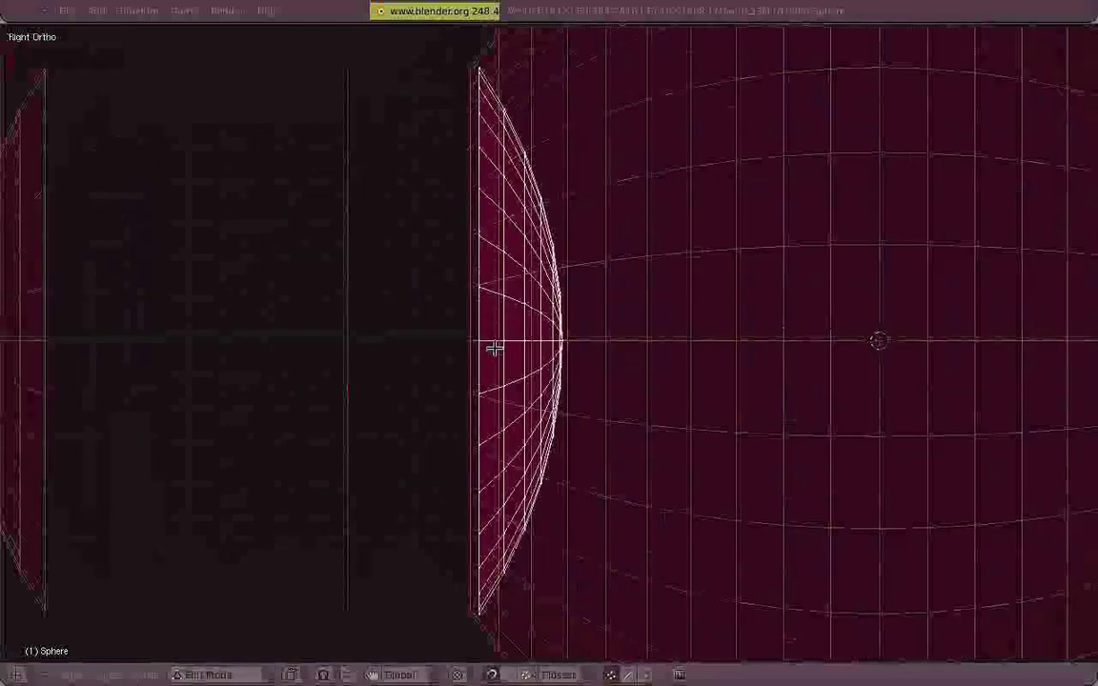
key(g)
click(484, 351)
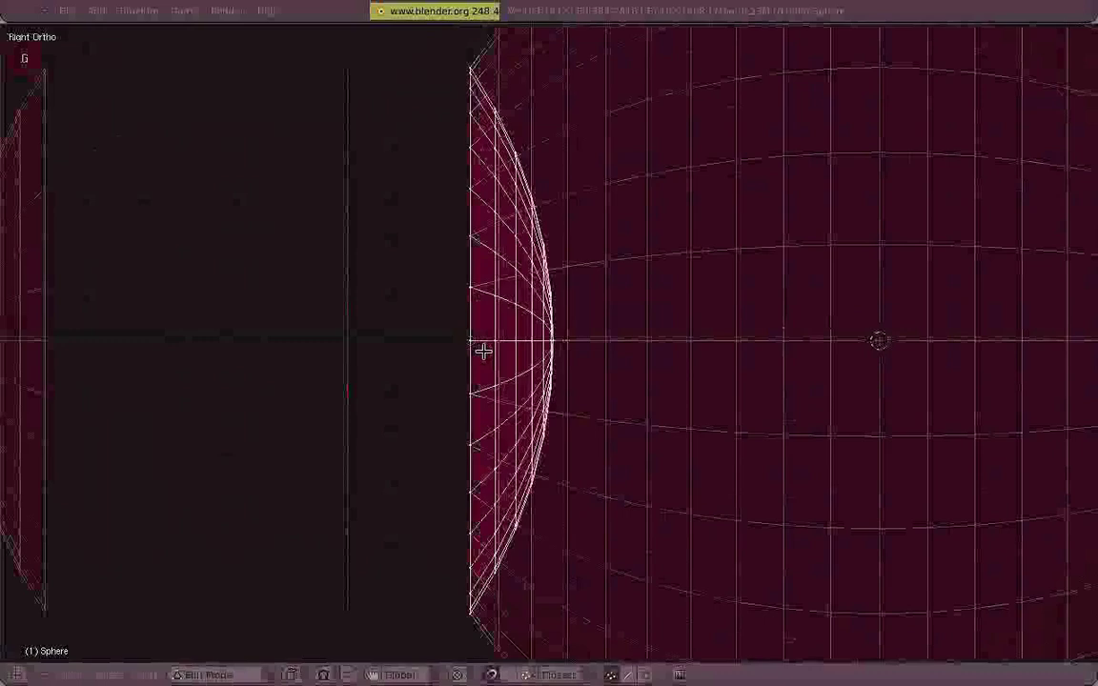
Select all of the geometry and recalculate its normals outside.
mouse_move(483, 350)
middle_down()
mouse_move(645, 417)
mouse_move(522, 416)
mouse_move(596, 507)
mouse_move(529, 374)
mouse_move(529, 259)
mouse_move(467, 322)
middle_up()
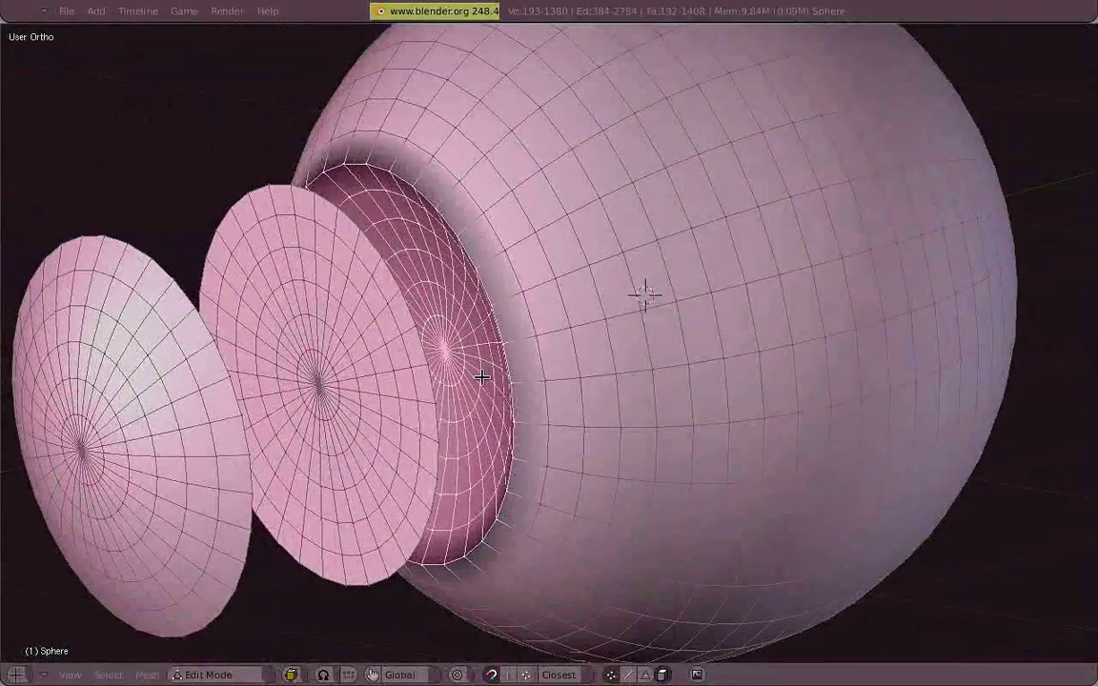
key(a)
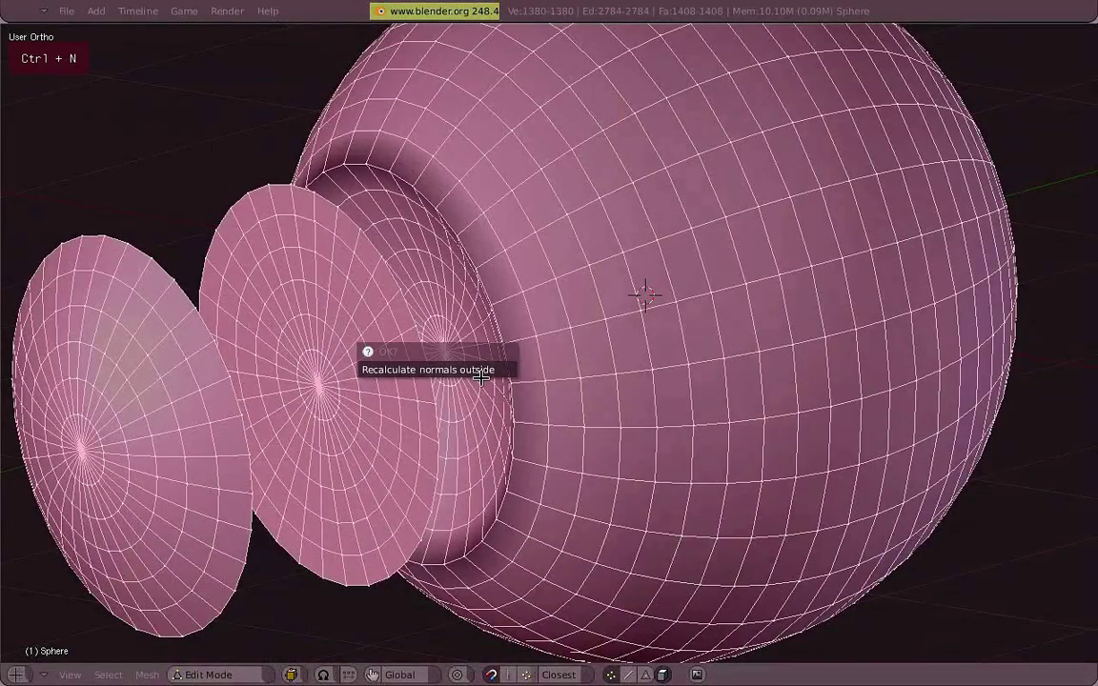
click(480, 377)
key(Tab)
Delete the centre of the inset cap to cut a round pupil hole in the iris.
mouse_move(480, 377)
middle_down()
mouse_move(463, 356)
mouse_move(500, 166)
mouse_move(697, 133)
mouse_move(477, 272)
mouse_move(428, 348)
mouse_move(466, 387)
mouse_move(549, 422)
middle_up()
key(KP_3)
key(z)
key(Tab)
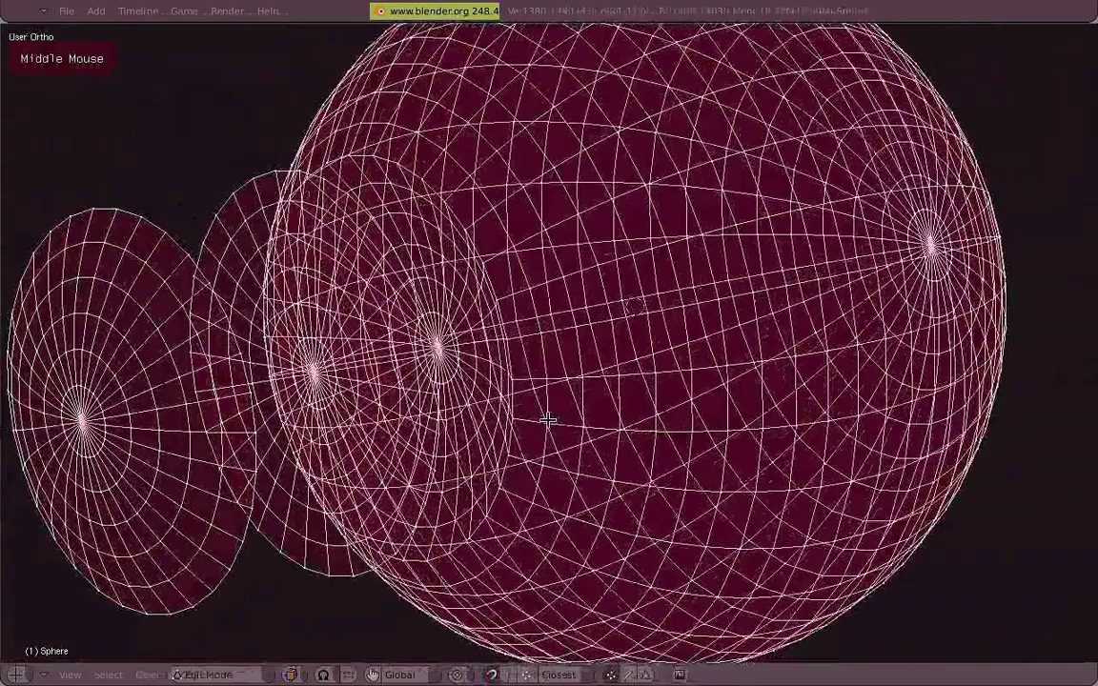
key(z)
scroll(433, 365, up, 4)
key(a)
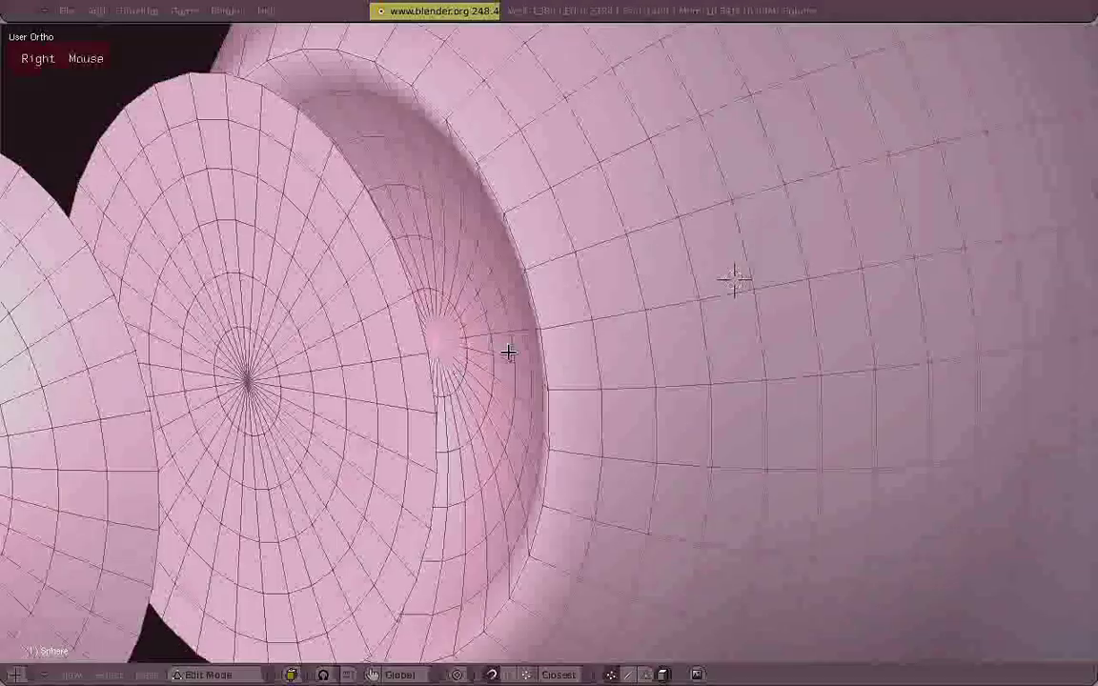
middle_drag(508, 353, 466, 358)
key(x)
click(459, 359)
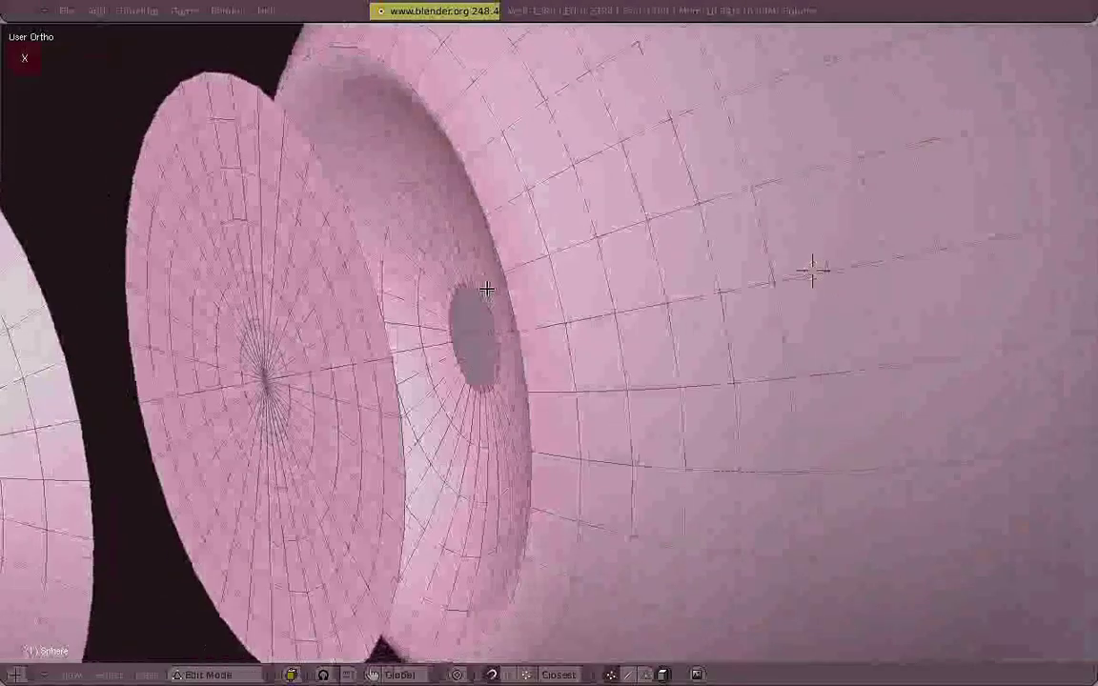
Select the flat disc's outer edge loop, grow the selection inward and delete those rings to make the disc smaller.
scroll(482, 300, down, 4)
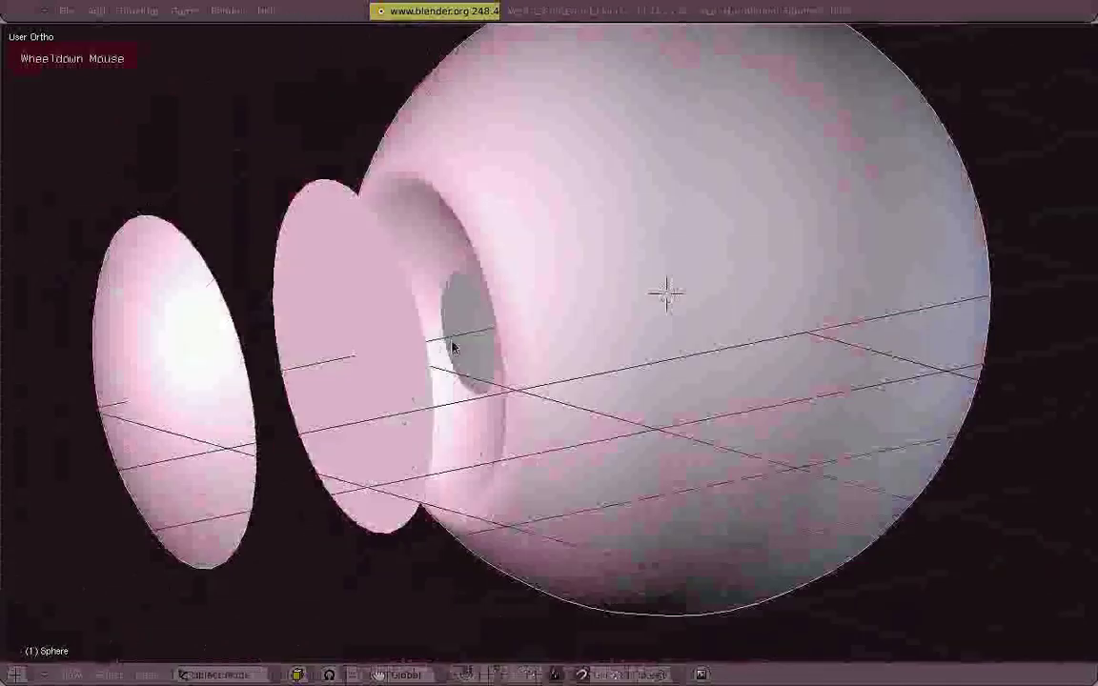
middle_drag(454, 348, 436, 379)
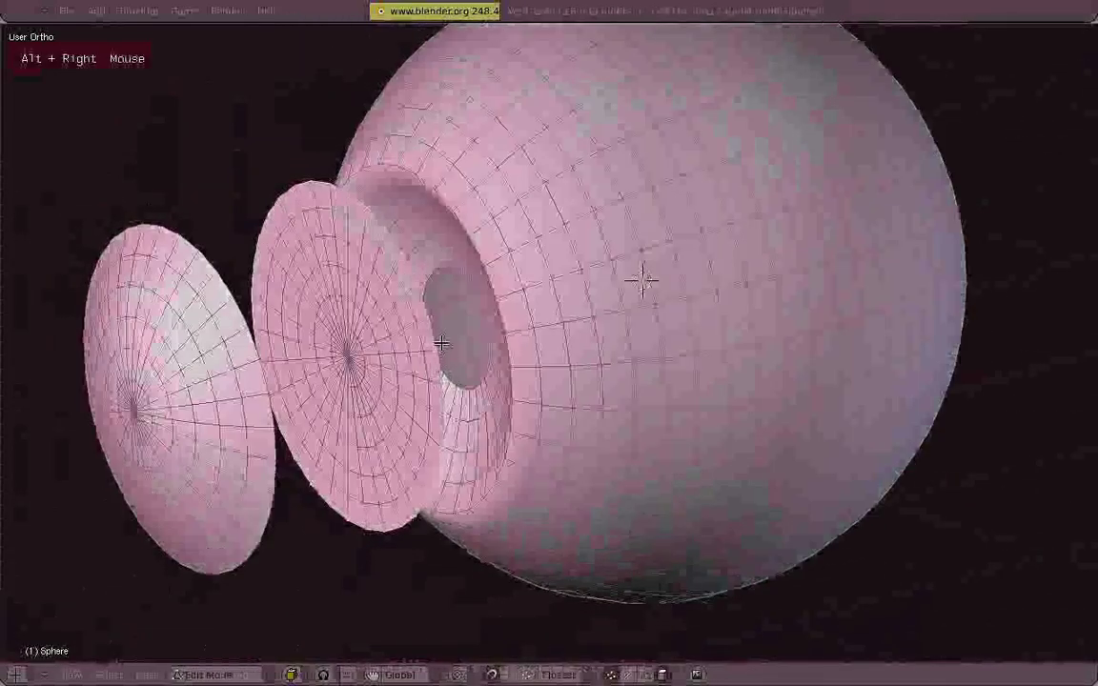
key(ctrl+equal)
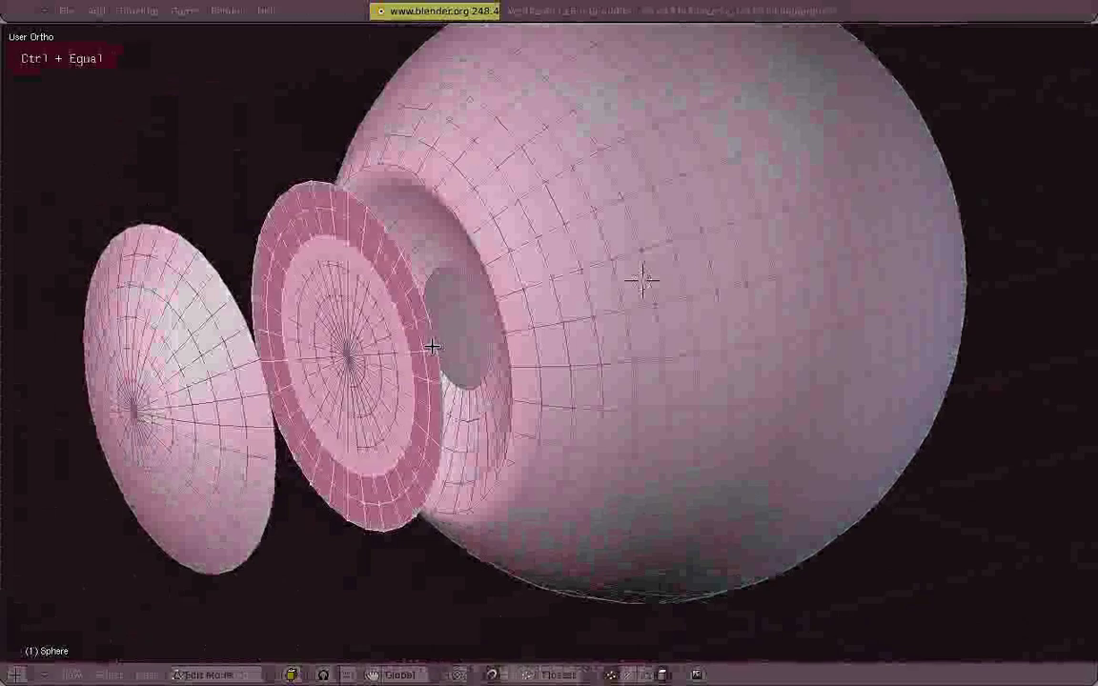
key(x)
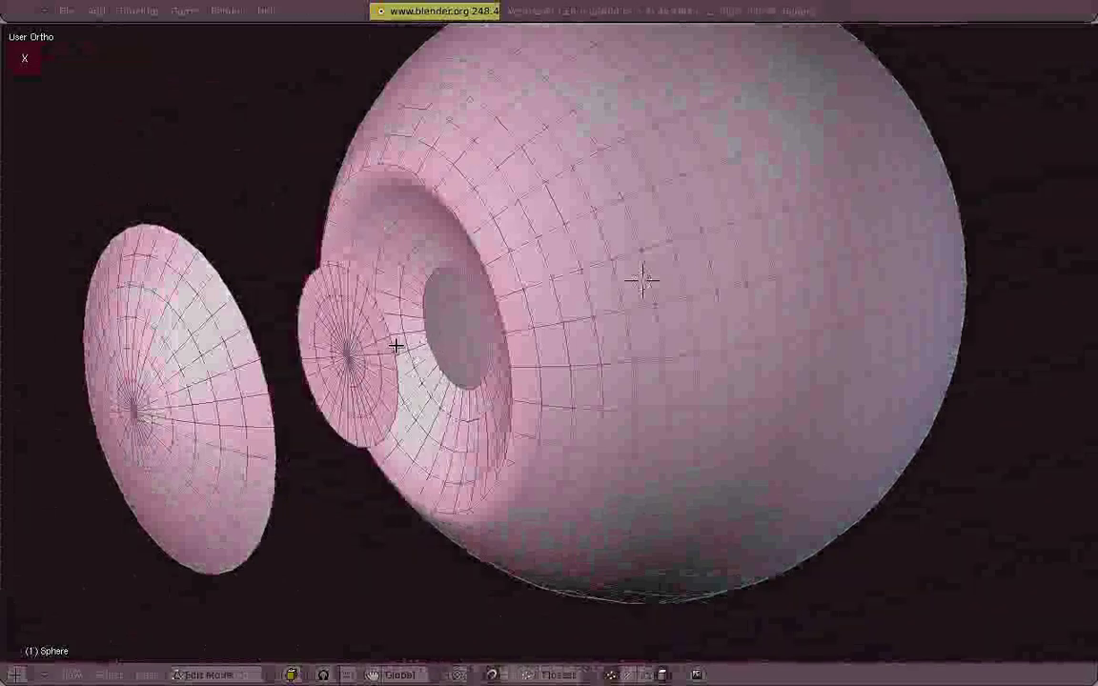
Move the linked small pupil disc back along the Y axis to sit in the iris's pupil hole.
key(l)
key(g)
key(y)
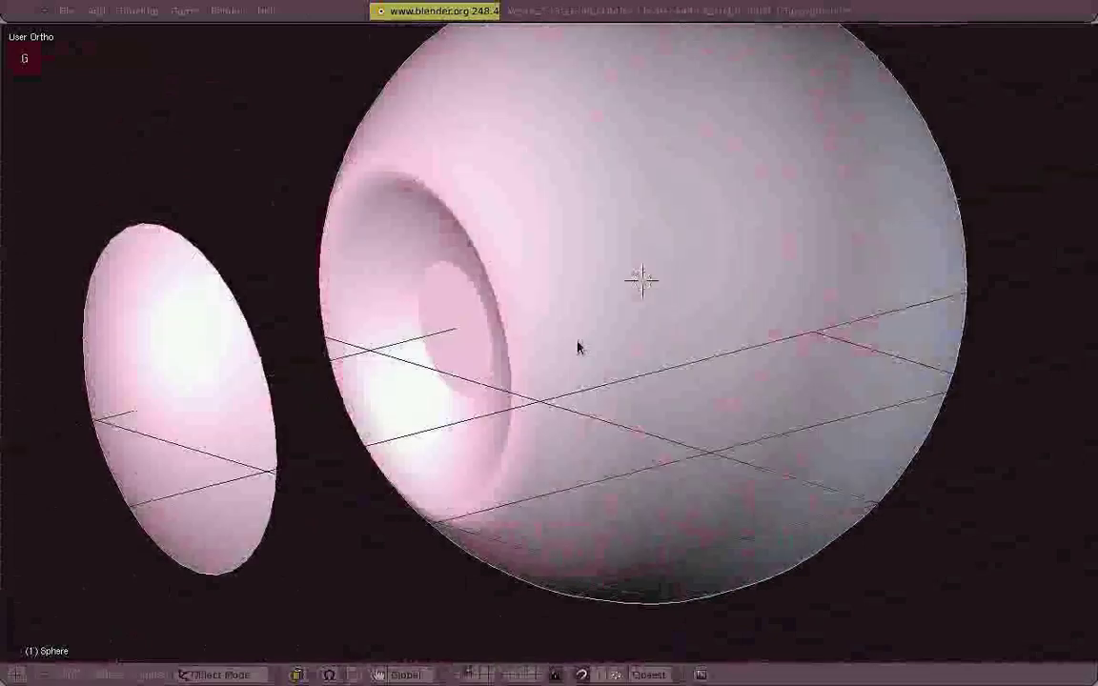
mouse_move(579, 346)
middle_down()
mouse_move(552, 373)
mouse_move(563, 375)
mouse_move(422, 374)
mouse_move(581, 407)
mouse_move(518, 393)
mouse_move(507, 365)
middle_up()
key(z)
key(Tab)
key(z)
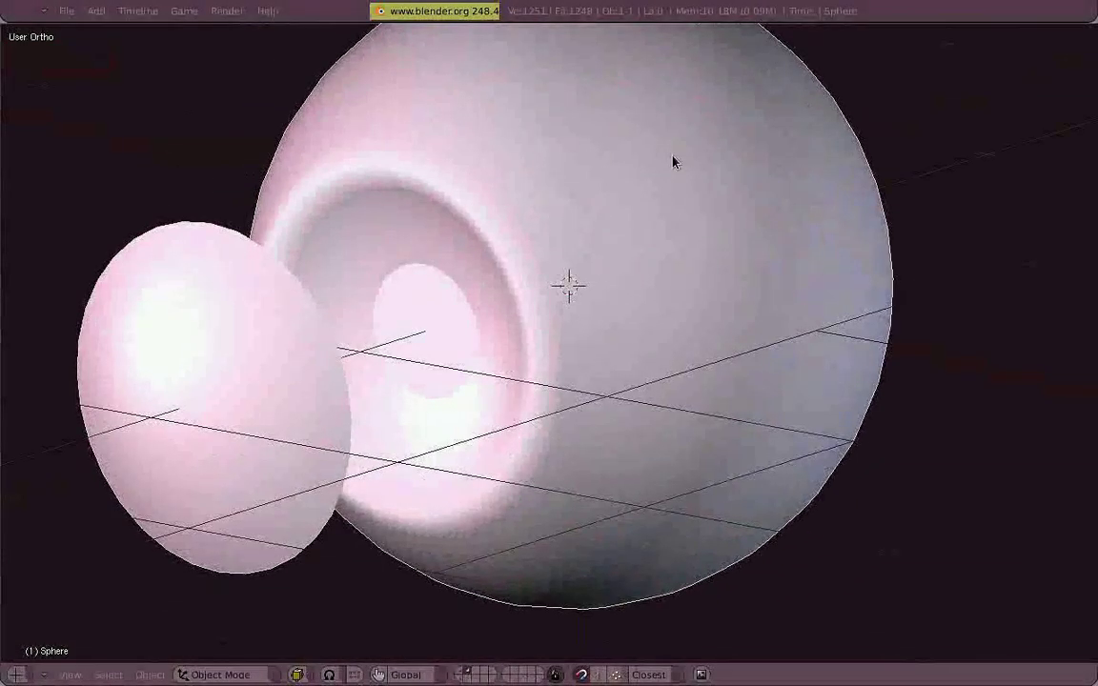
Select the linked front cap in the side view and turn off AutoMerge Editing.
key(Tab)
key(z)
middle_drag(465, 355, 331, 317)
key(KP_3)
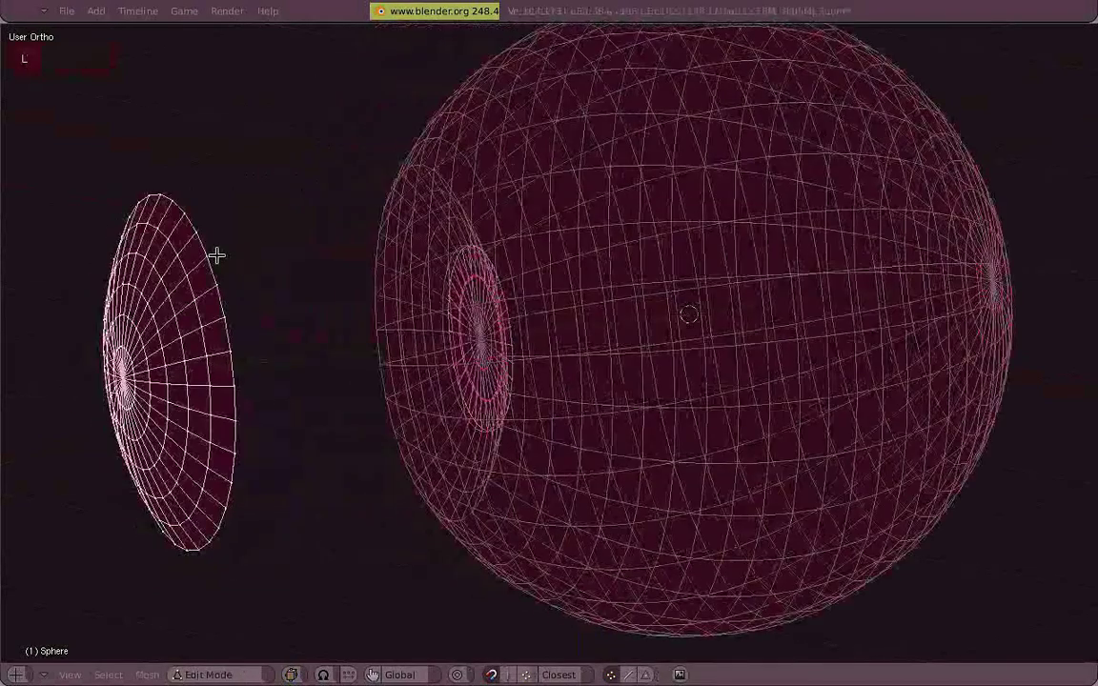
key(g)
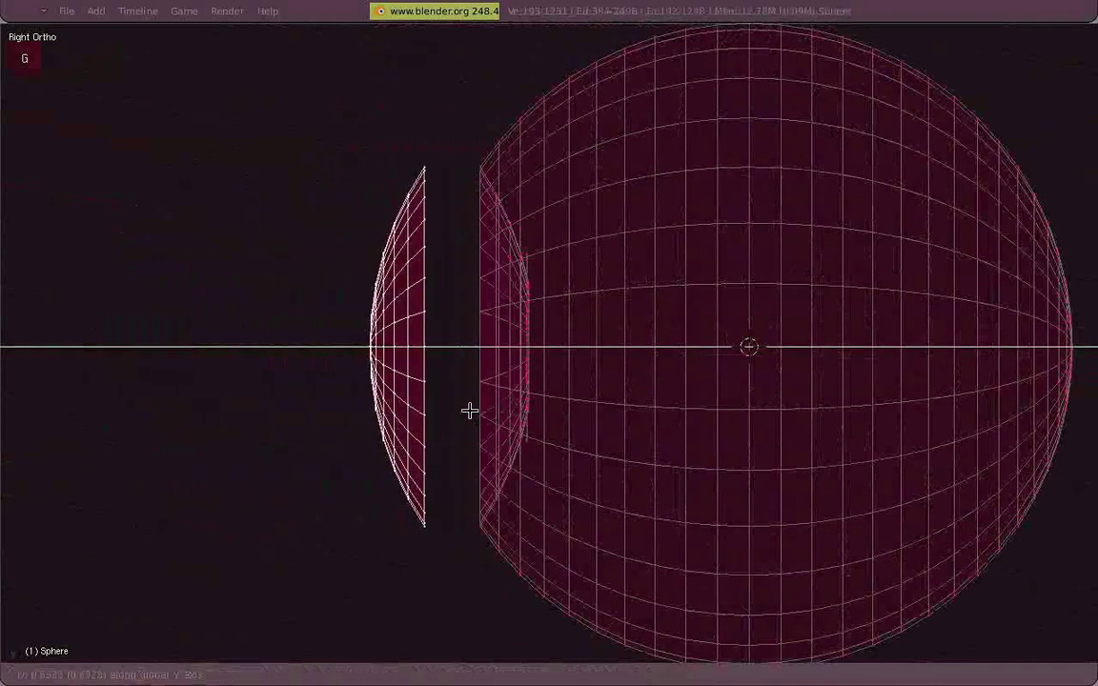
right_click(471, 412)
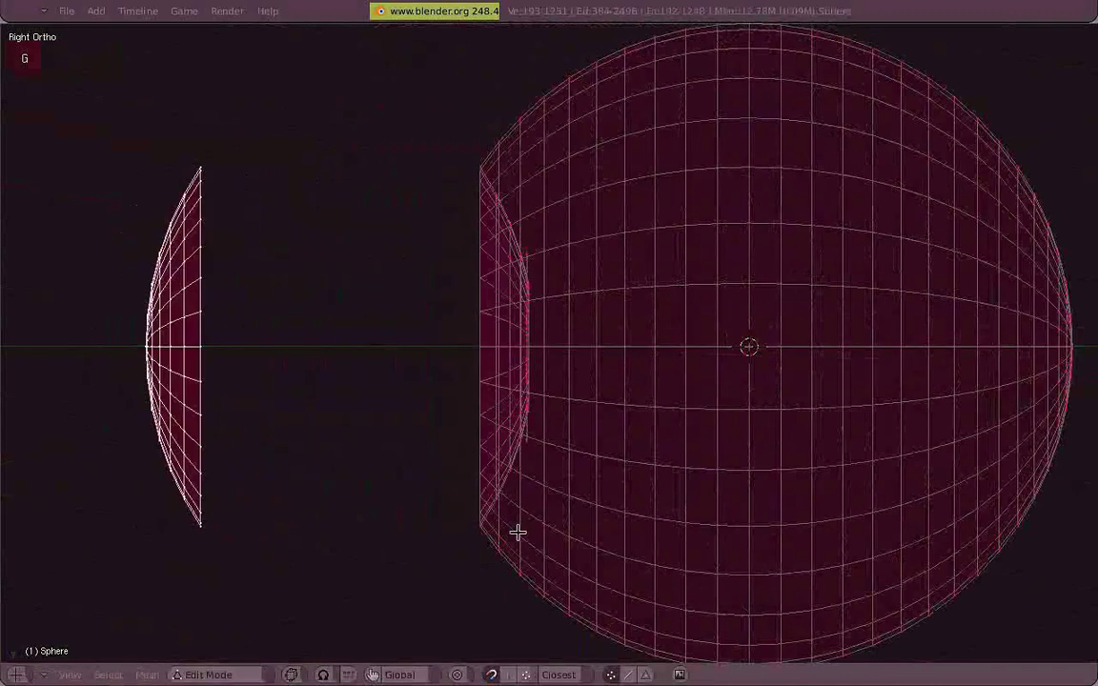
click(208, 675)
click(146, 675)
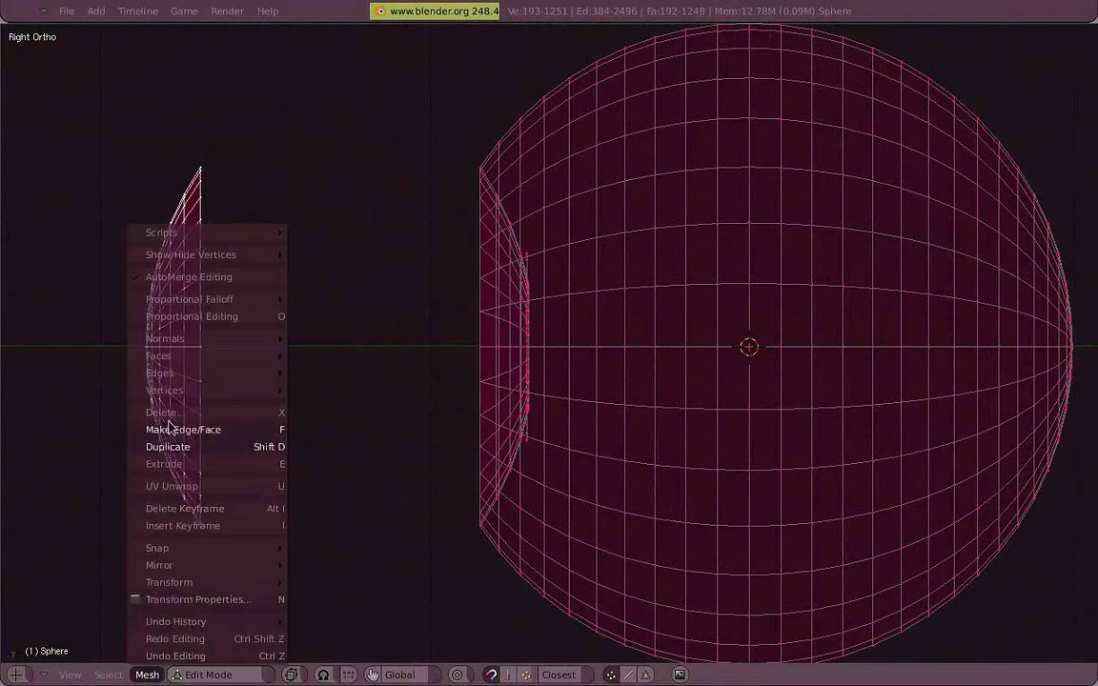
click(196, 278)
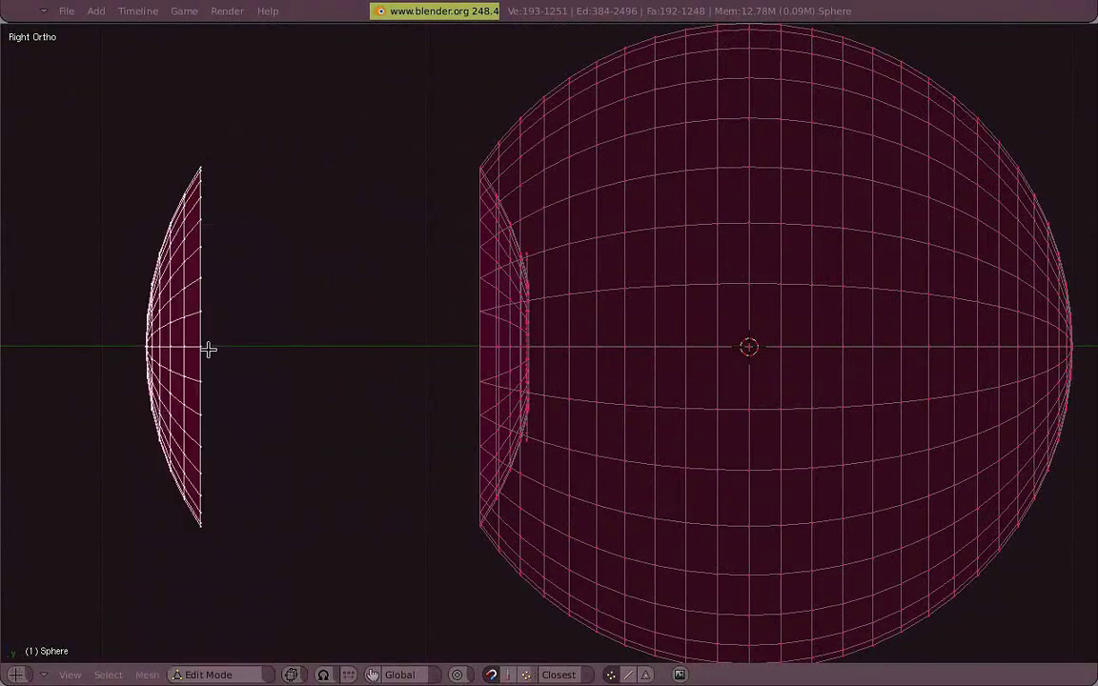
Move the front cap back along the Y axis and snap its rim onto the sphere's opening.
key(g)
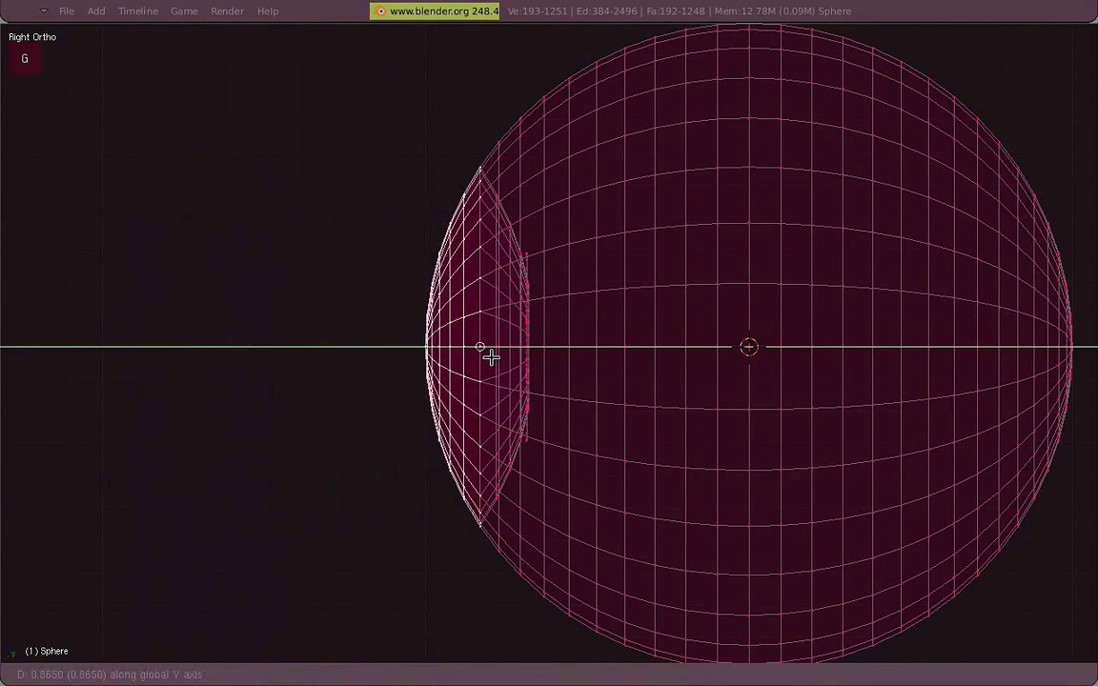
click(490, 357)
key(z)
mouse_move(493, 370)
middle_down()
mouse_move(580, 360)
mouse_move(387, 356)
mouse_move(611, 370)
mouse_move(335, 385)
mouse_move(391, 394)
middle_up()
key(KP_3)
key(z)
key(g)
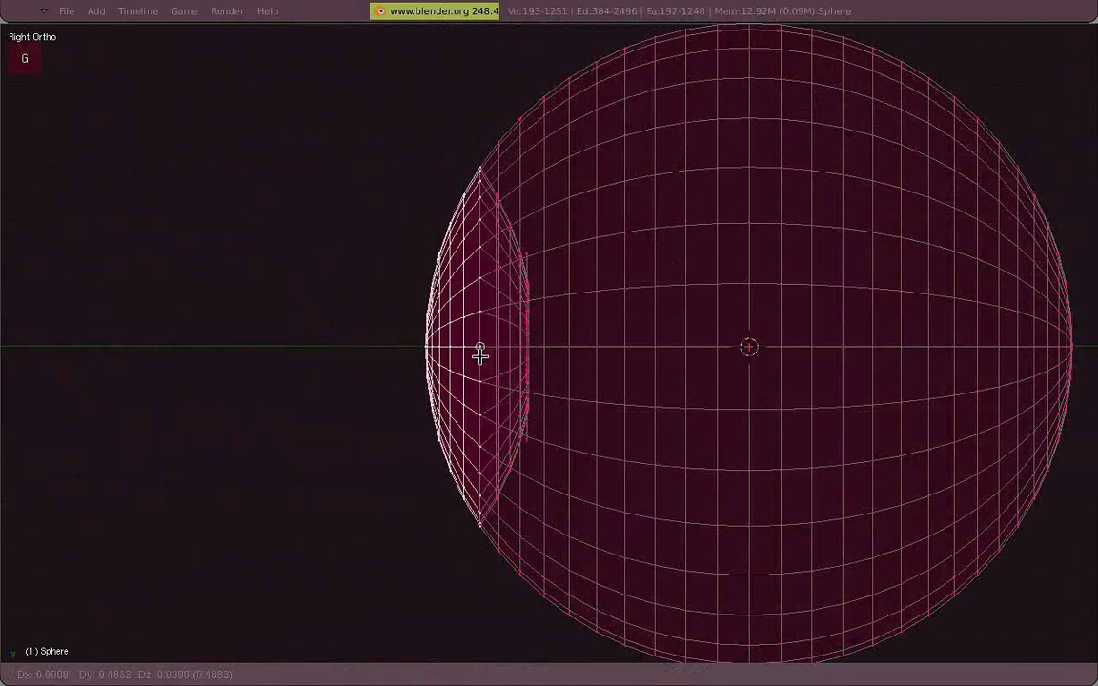
key(z)
ctrl+middle_drag(533, 368, 505, 300)
Try a free trackball rotation of the whole eye from the front view.
key(Tab)
middle_drag(441, 332, 772, 345)
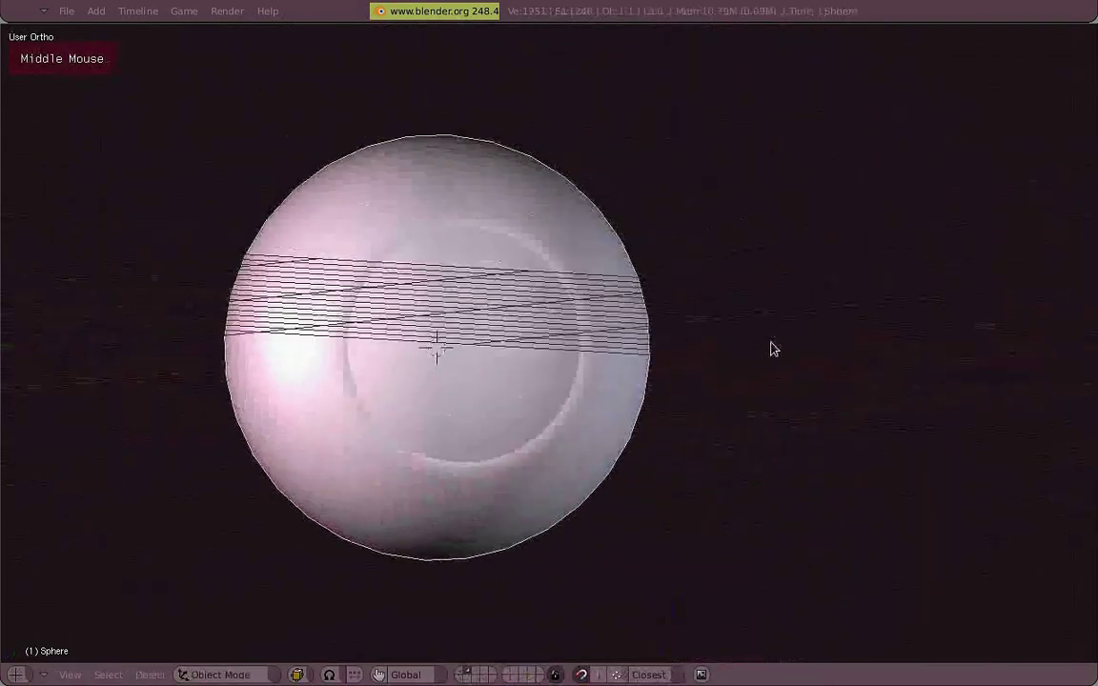
key(KP_1)
key(r)
key(r)
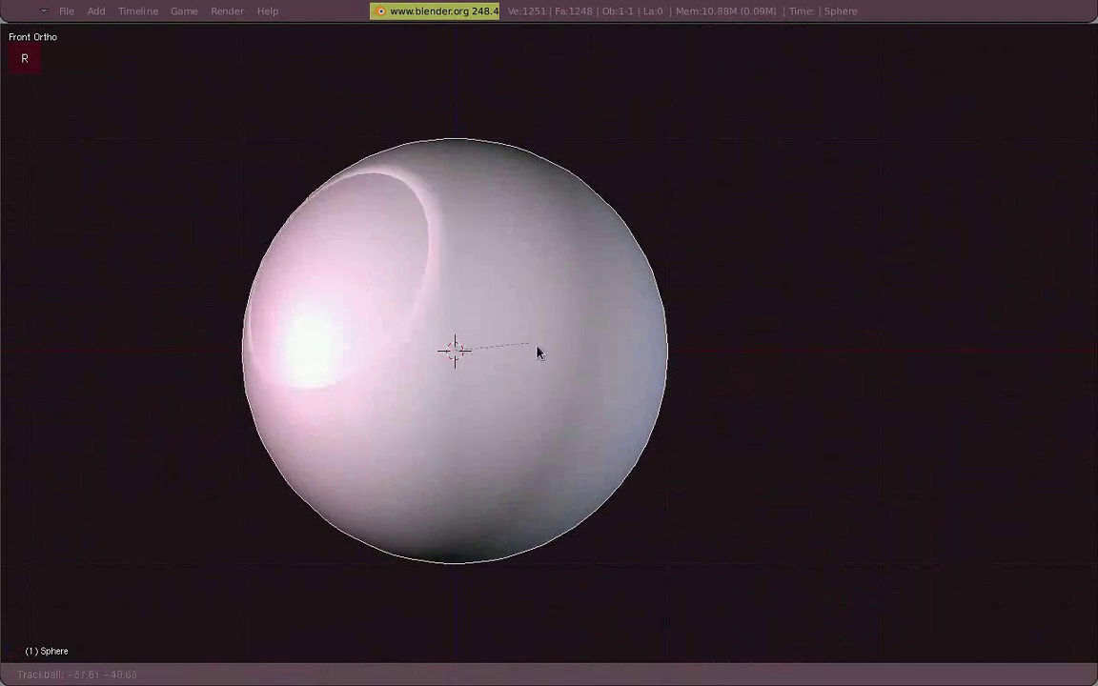
right_click(590, 388)
Move the front cap slightly forward along the Y axis, leaving a narrow gap to the sphere's opening.
key(z)
key(KP_3)
key(Tab)
scroll(507, 378, up, 2)
middle_drag(441, 364, 490, 365)
key(z)
key(KP_3)
key(z)
scroll(580, 357, up, 1)
key(g)
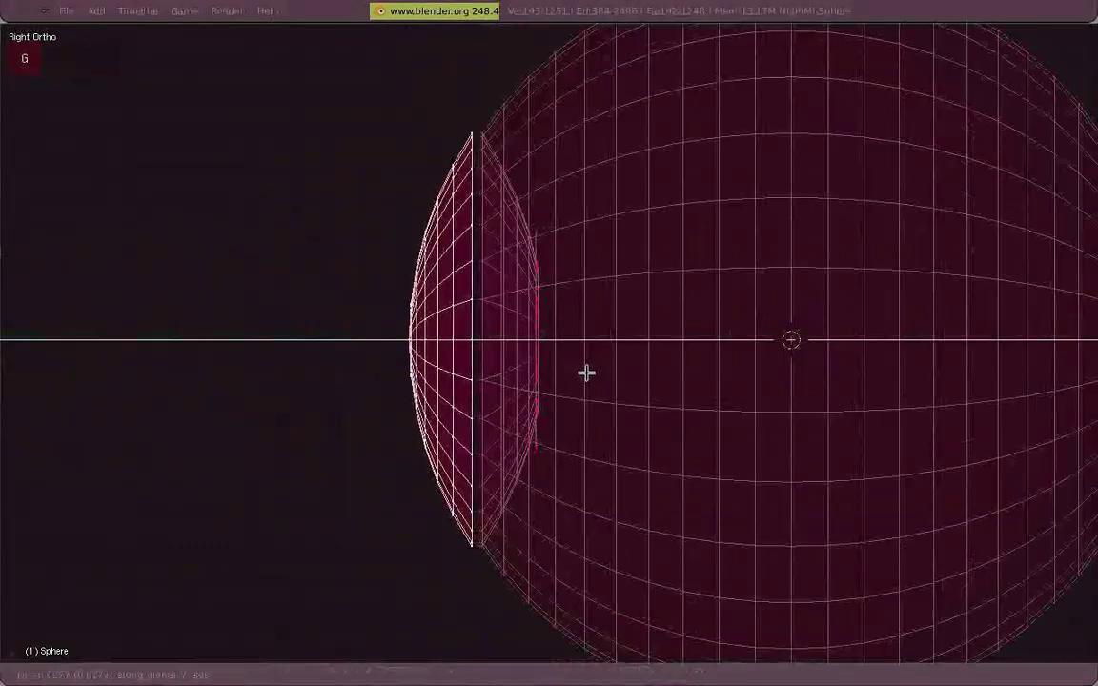
click(586, 372)
Select the front cap's rim edge loop and extrude it a short distance back along the Y axis.
scroll(571, 370, up, 1)
alt+right_click(499, 360)
key(e)
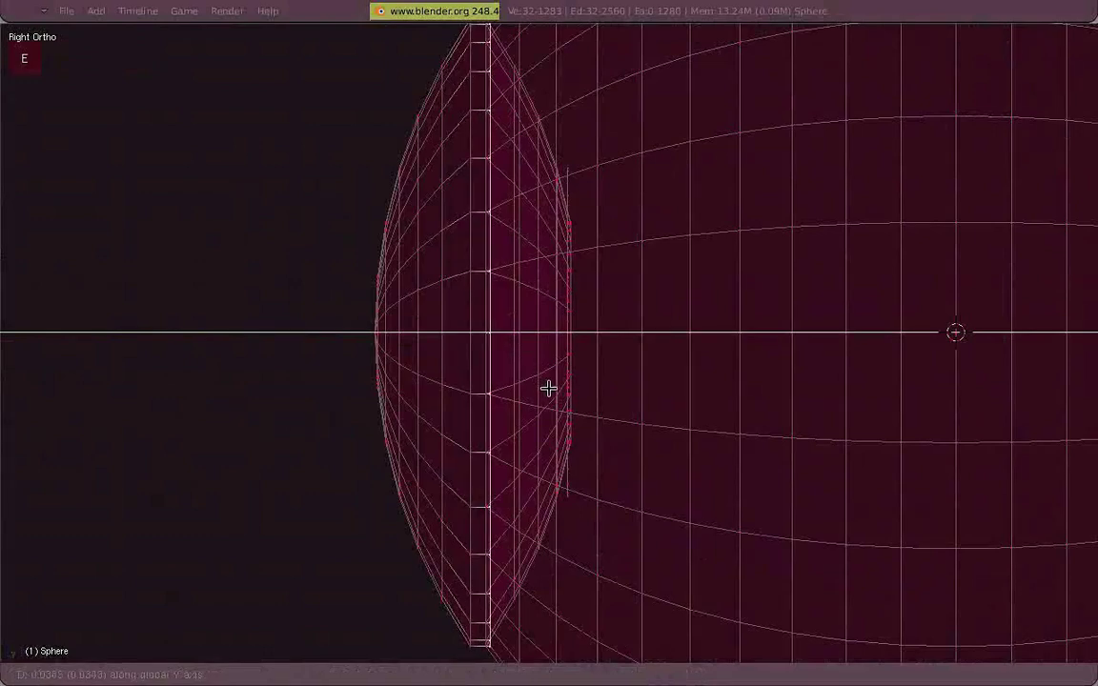
click(550, 387)
Move the whole linked front cap along the Y axis to seat its extruded rim against the eyeball, leaving Edit Mode in solid shading.
key(l)
key(g)
key(y)
click(488, 399)
key(Tab)
key(z)
scroll(488, 386, down, 2)
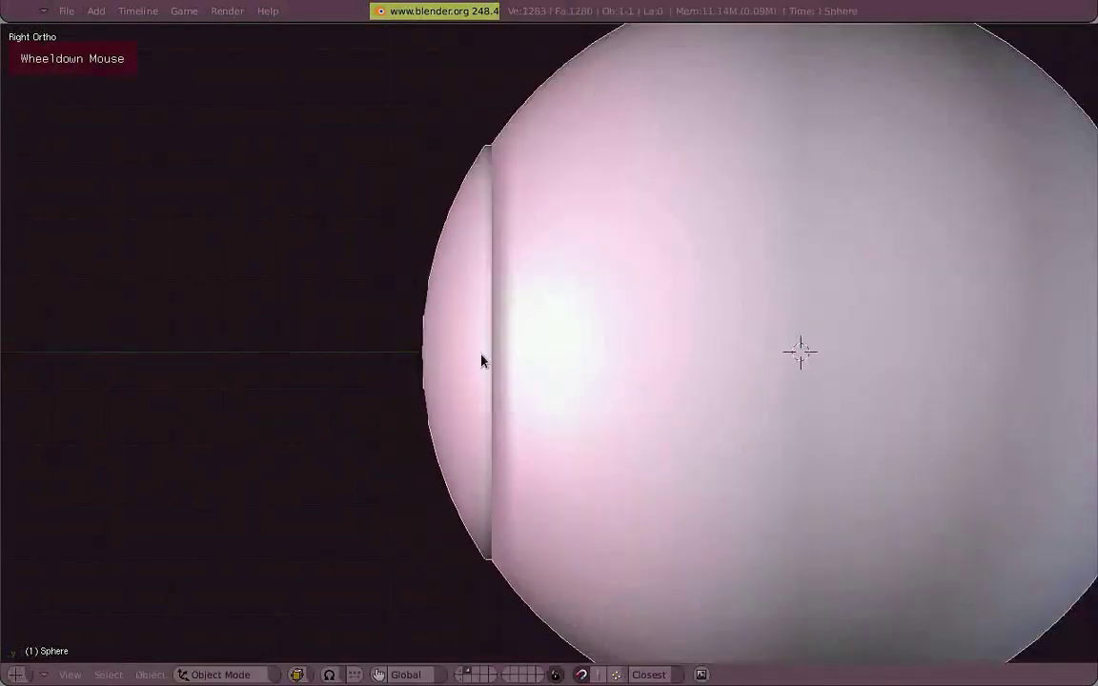